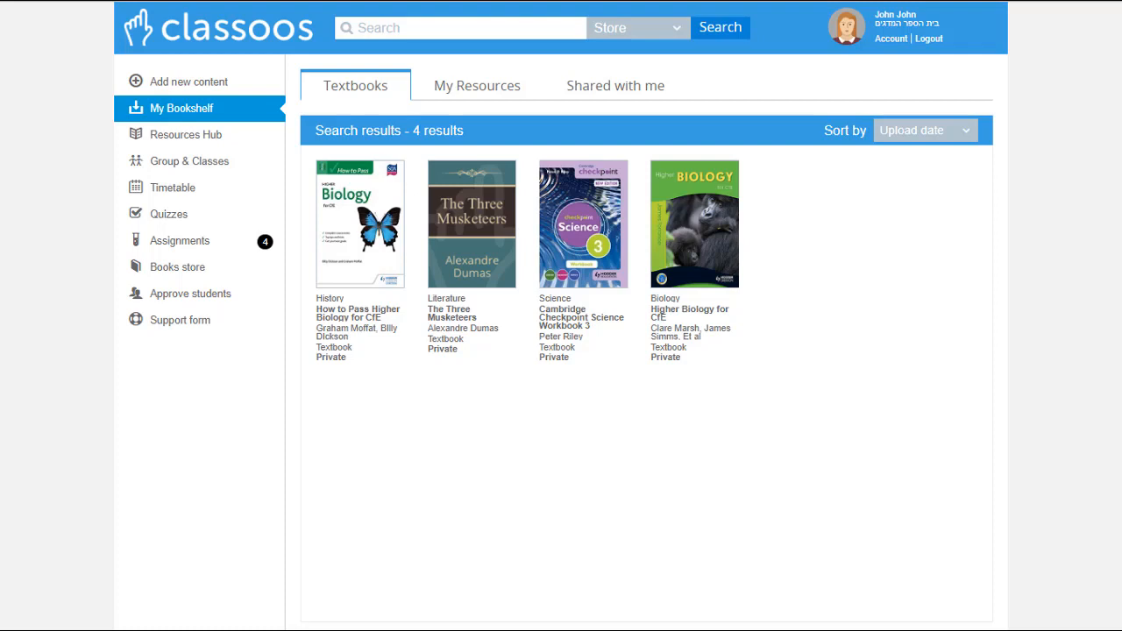
# Create a Literature quiz named "Harry Potter Quiz #2" with a description, the tag "comprehension" and guidelines for taking it
pyautogui.click(219, 216)
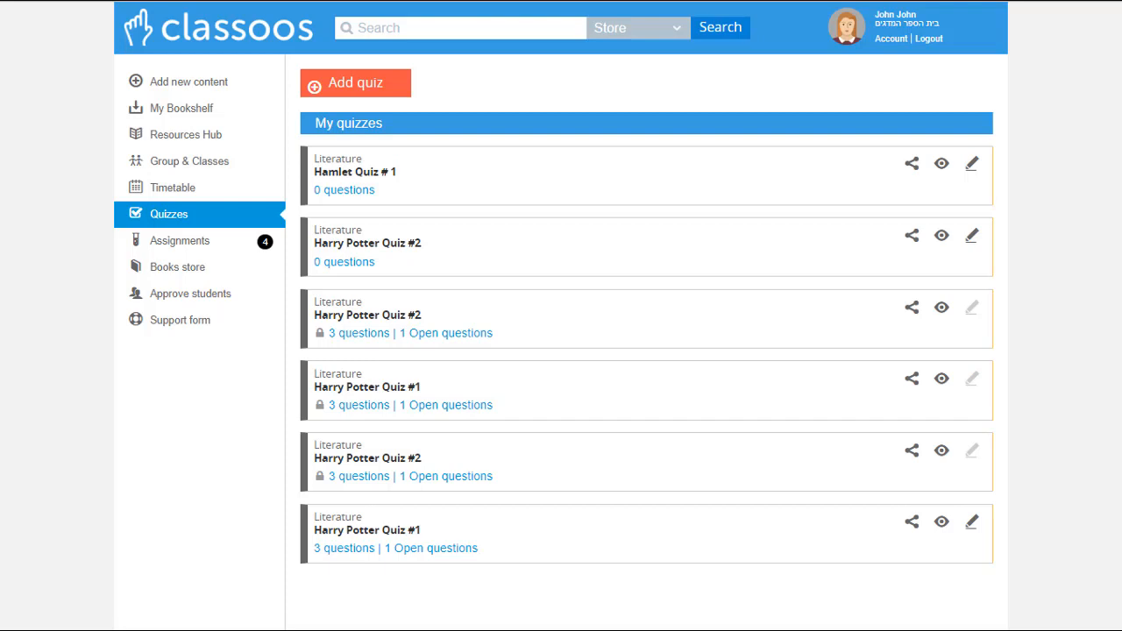
pyautogui.click(371, 85)
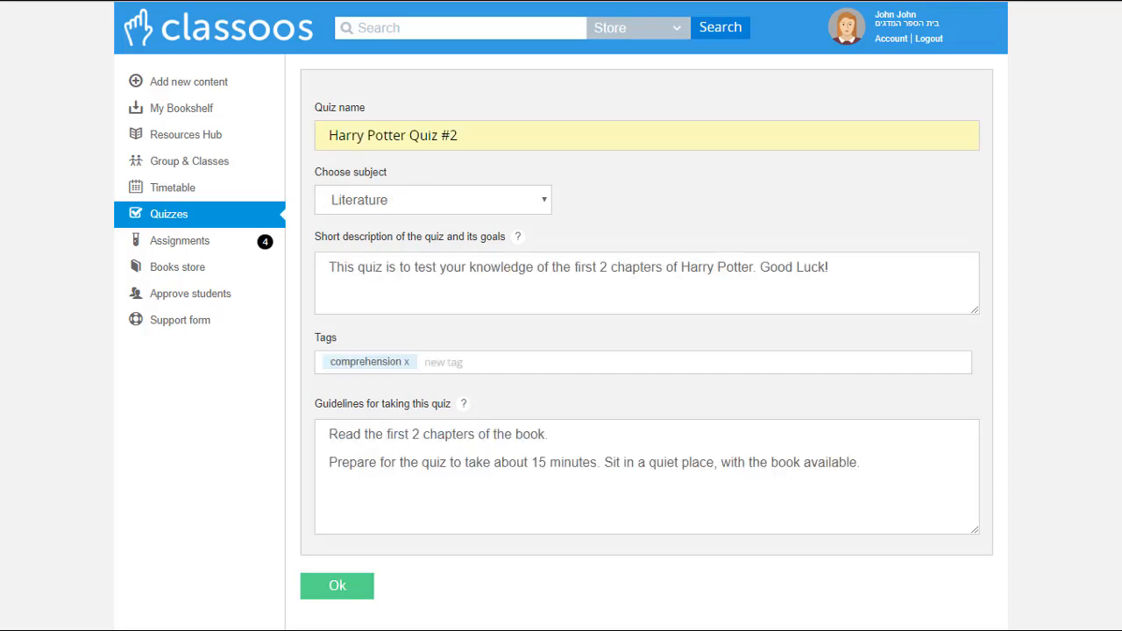
pyautogui.click(349, 588)
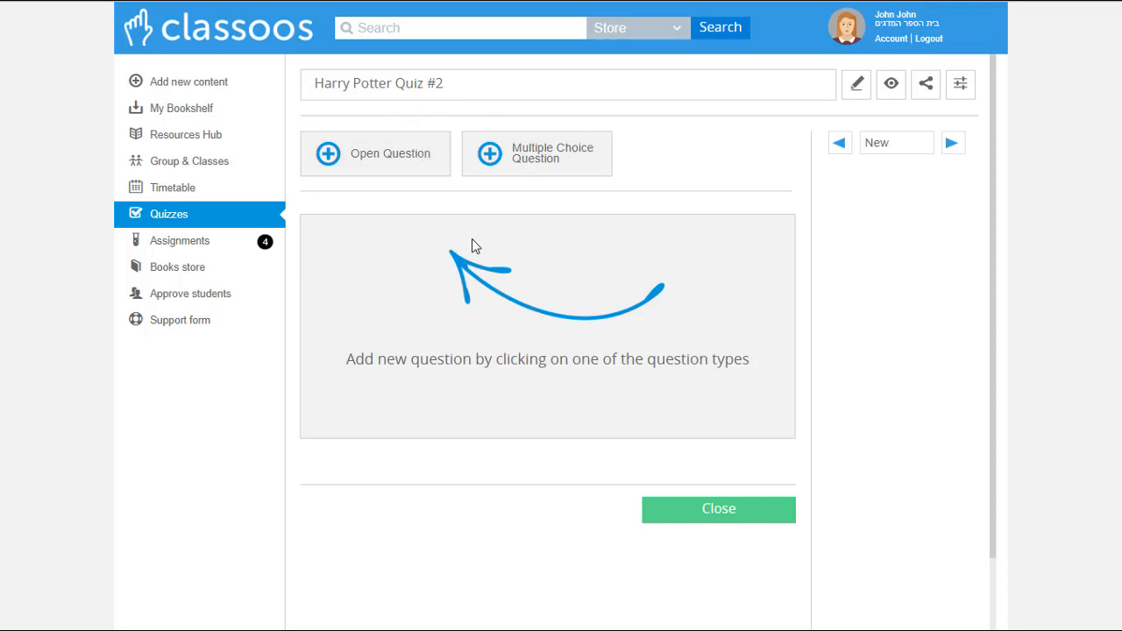
# Add the multiple-choice question "Where does Harry live in the beginning of chapter 1?" with a hint and answers London, New York and Village in Surrey (correct)
pyautogui.click(532, 152)
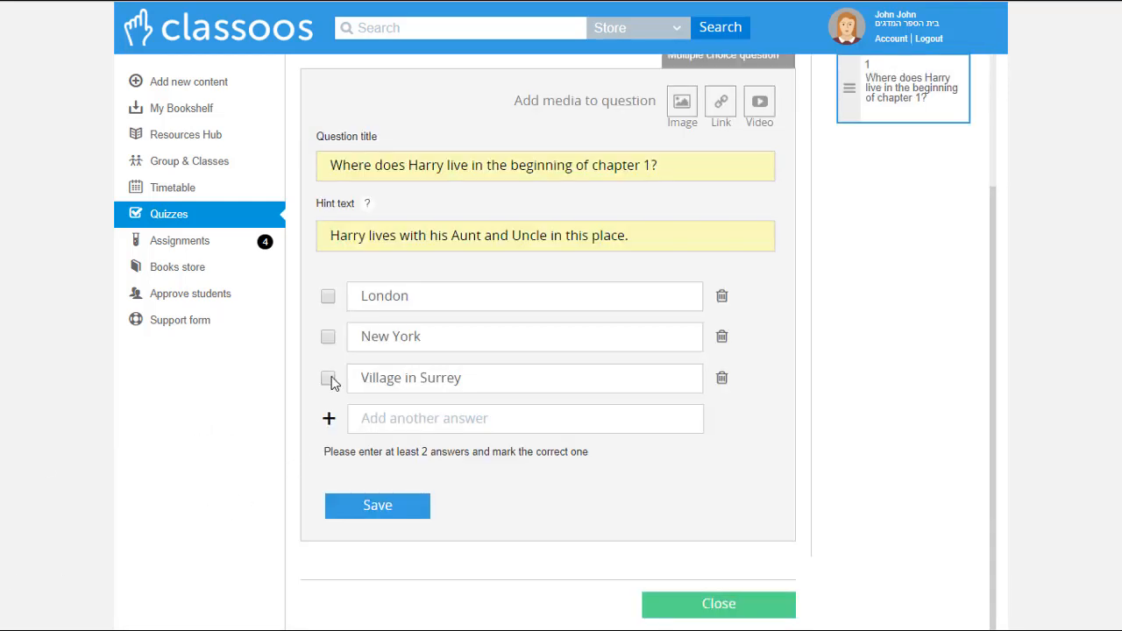
pyautogui.click(328, 379)
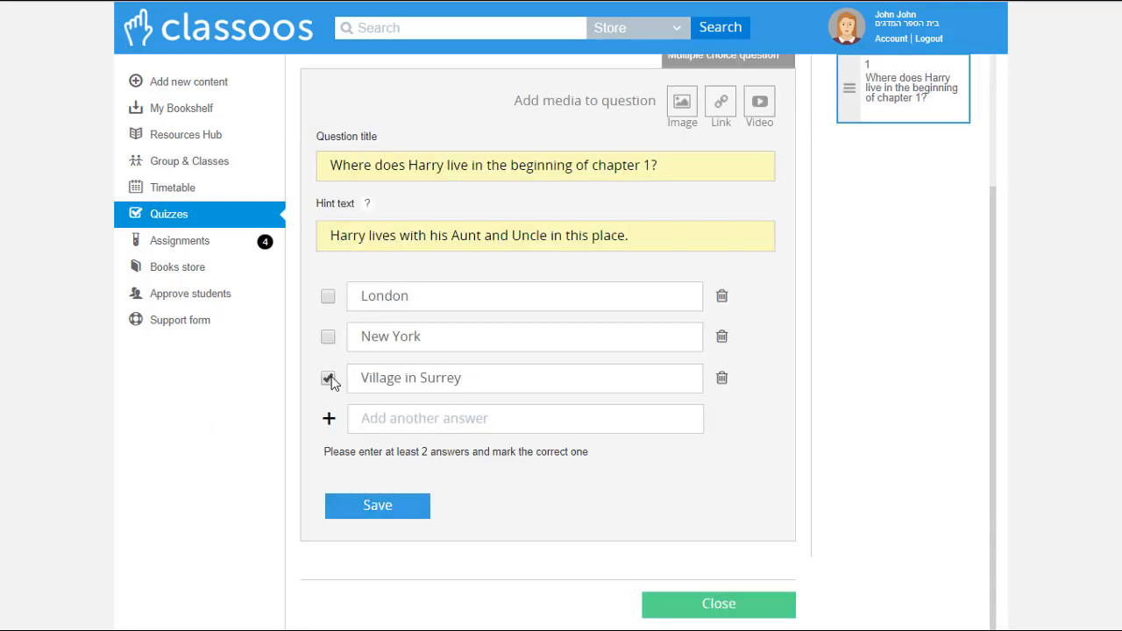
pyautogui.click(364, 506)
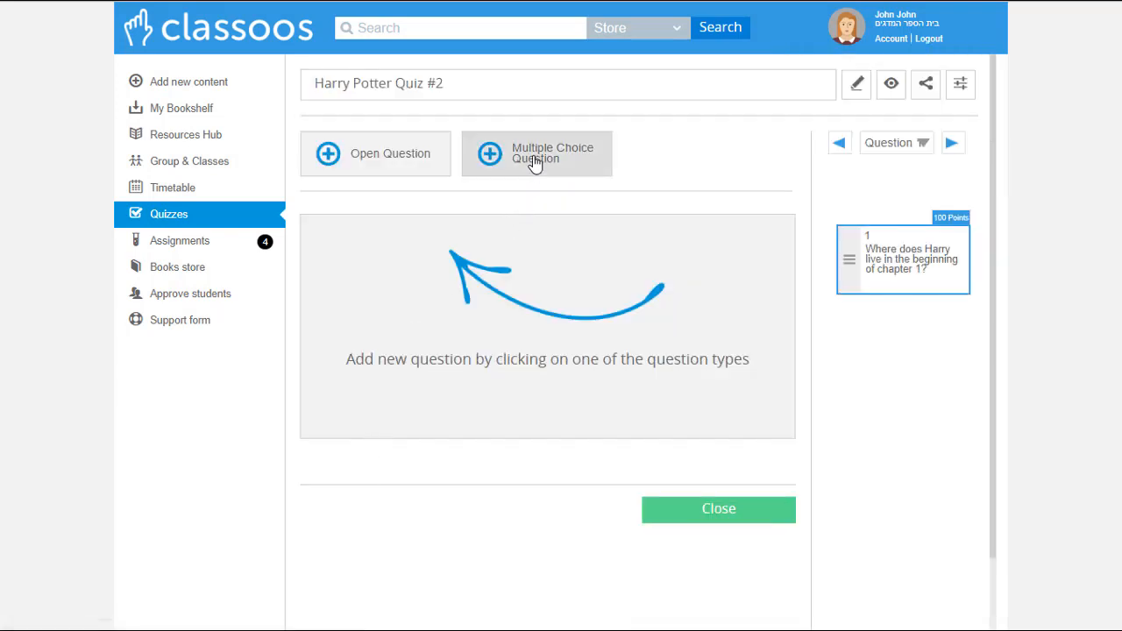
# Add multiple-choice question "What strange sign does Harry carry with him?" with the hp image, a hint and three answers, marking "Thunderbolt on his forehead" correct
pyautogui.click(534, 164)
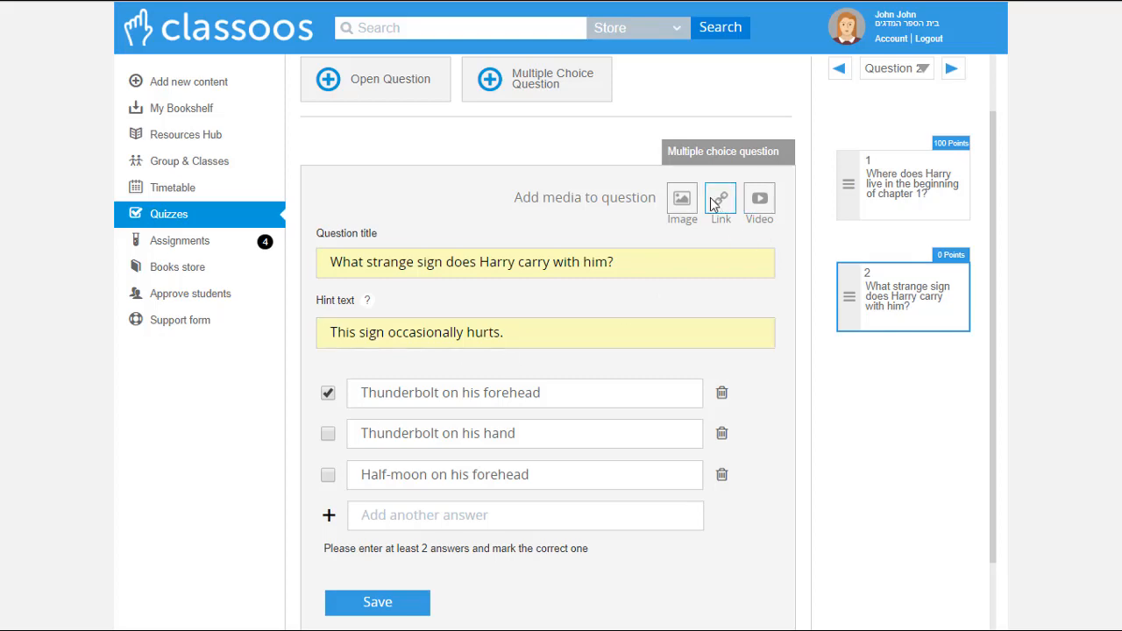
pyautogui.click(681, 201)
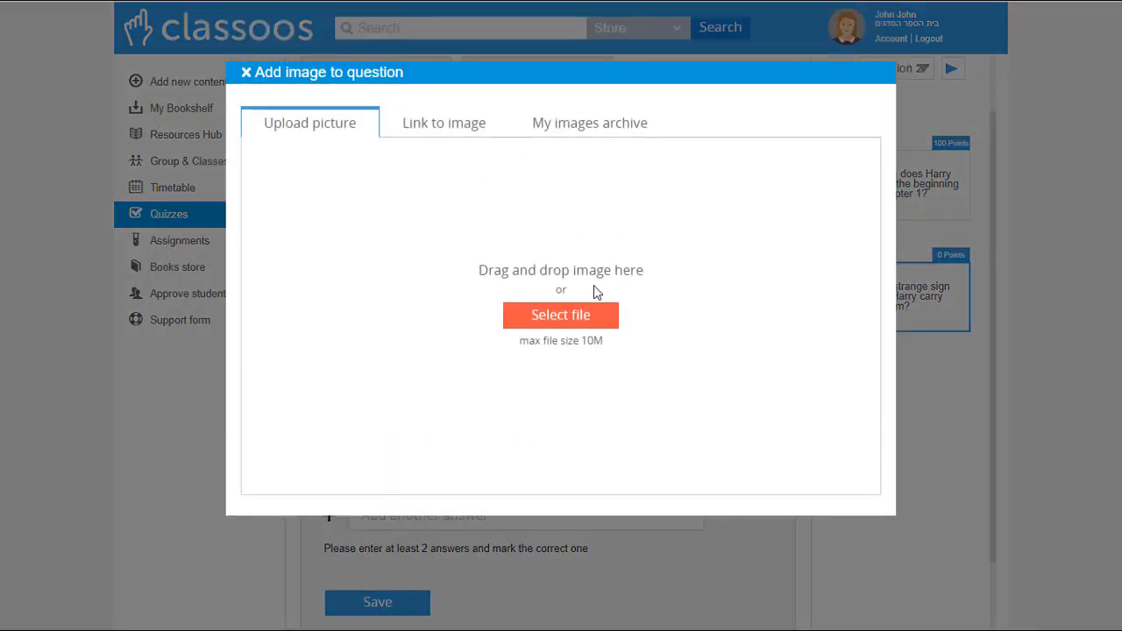
pyautogui.click(573, 319)
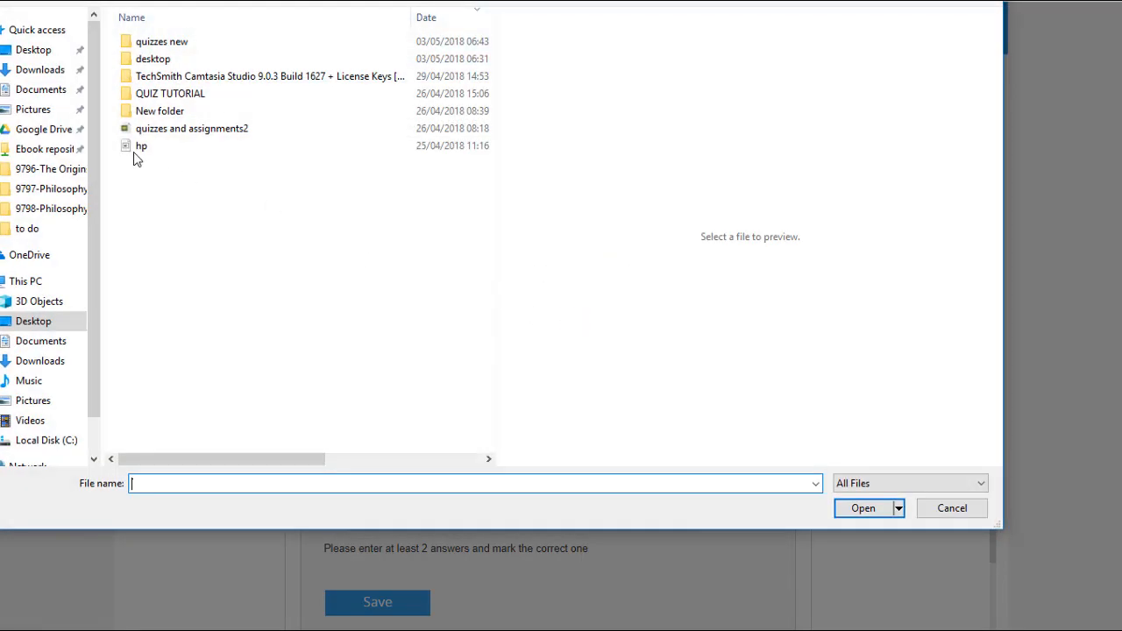
pyautogui.click(138, 147)
pyautogui.click(860, 508)
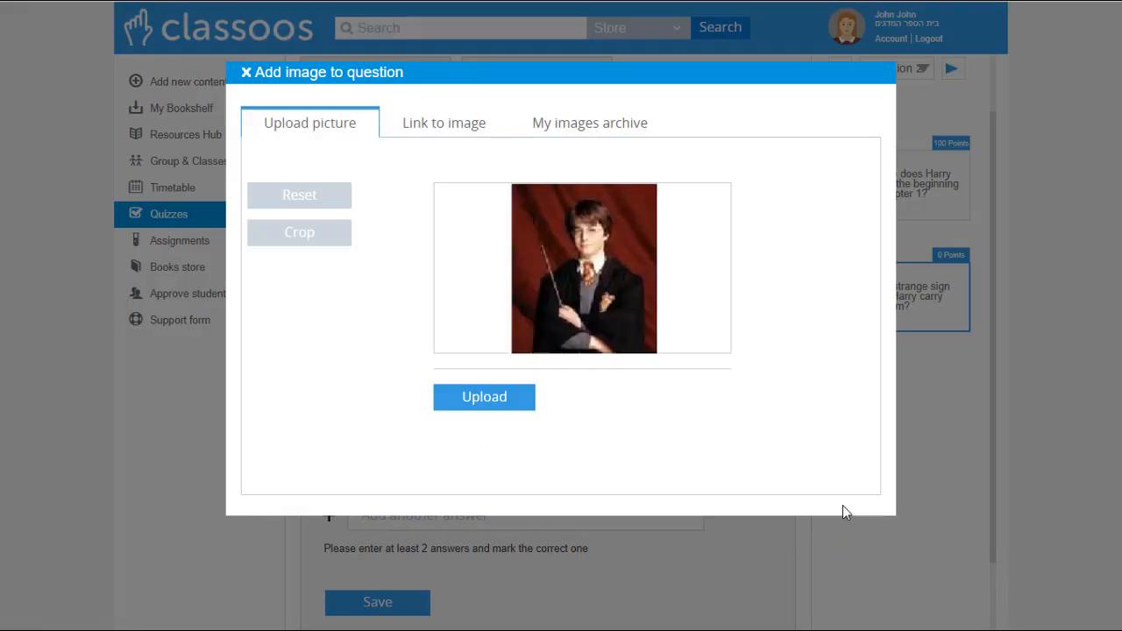
pyautogui.click(497, 399)
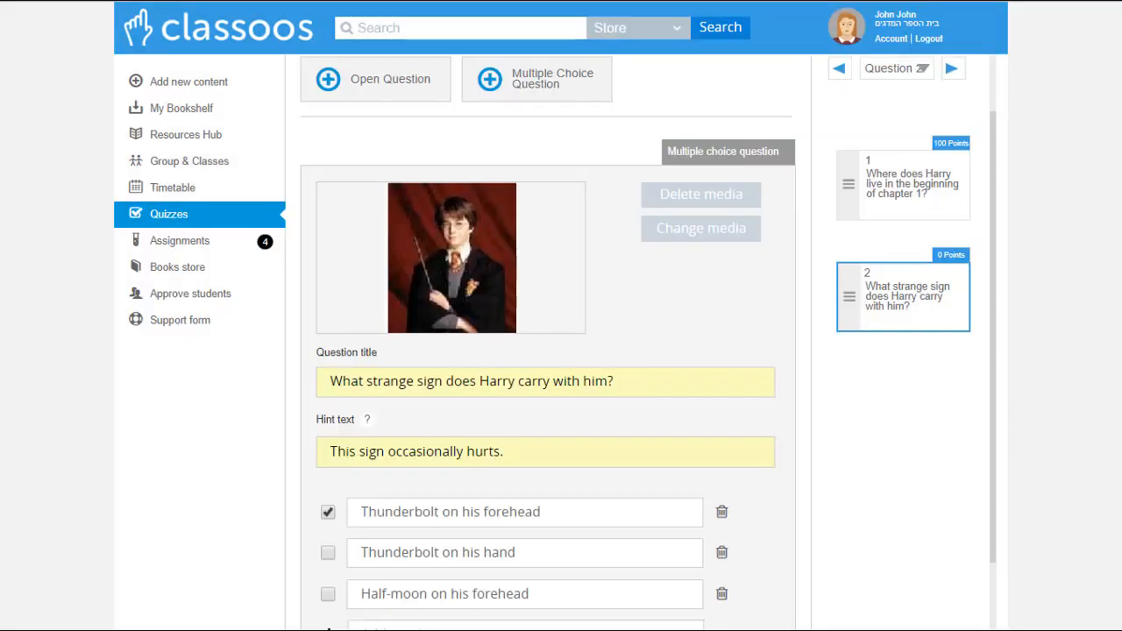
pyautogui.scroll(-2, 263, 594)
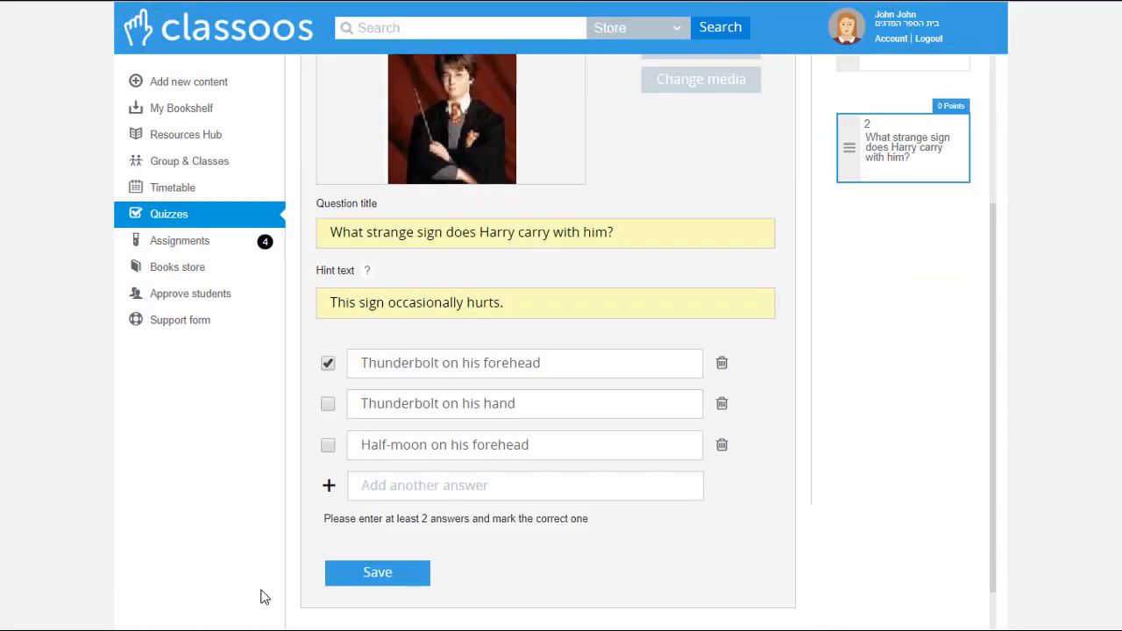
pyautogui.click(398, 575)
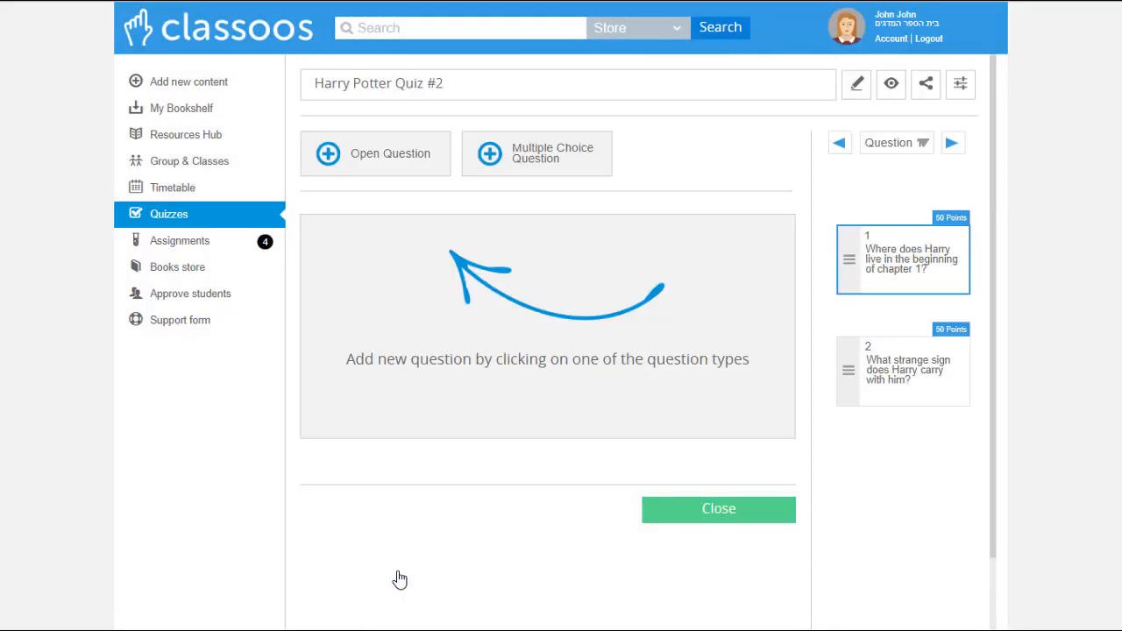
# Add the open question "Explain how Harry found out he was a wizard." with the Harry Potter Trailers video and hint "Hint: Read page 5-8 again."
pyautogui.click(394, 156)
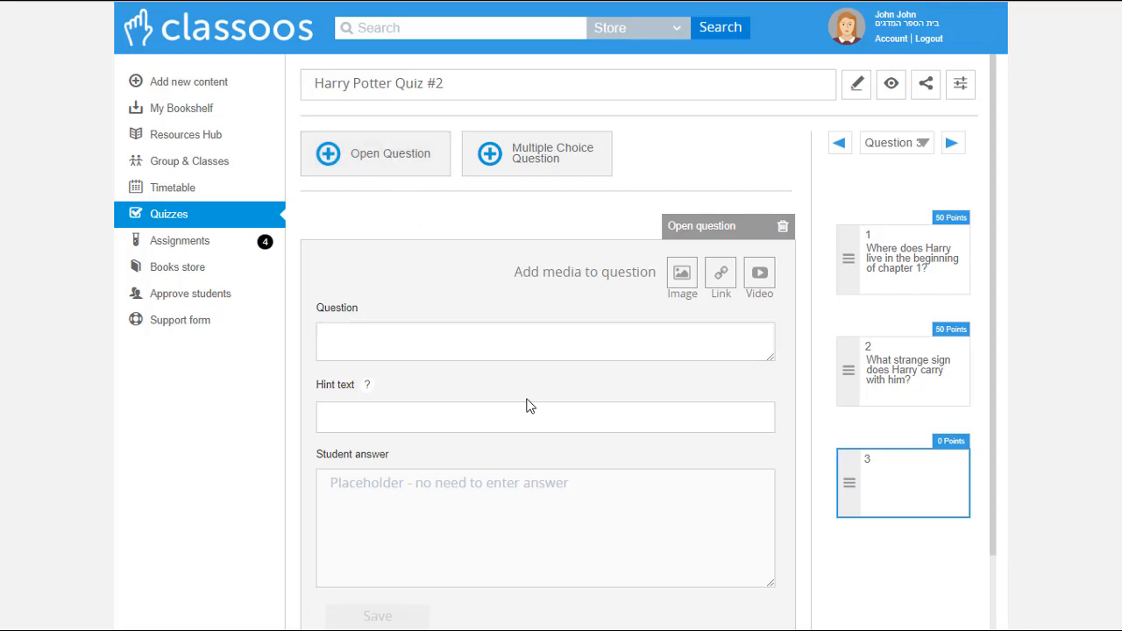
pyautogui.click(500, 419)
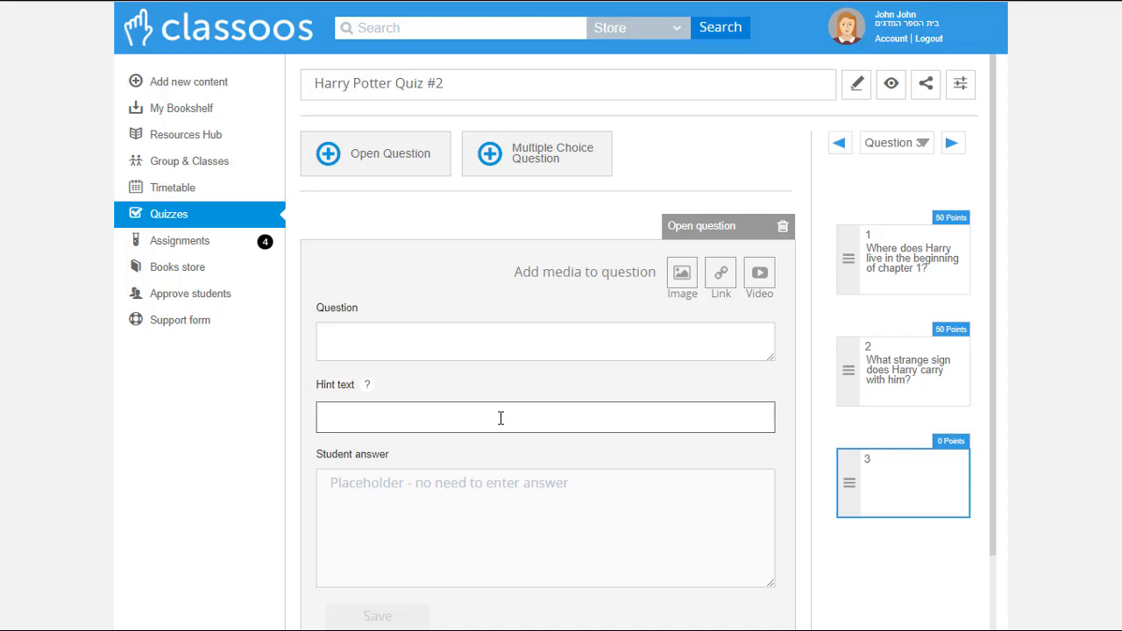
pyautogui.click(759, 272)
pyautogui.rightClick(576, 255)
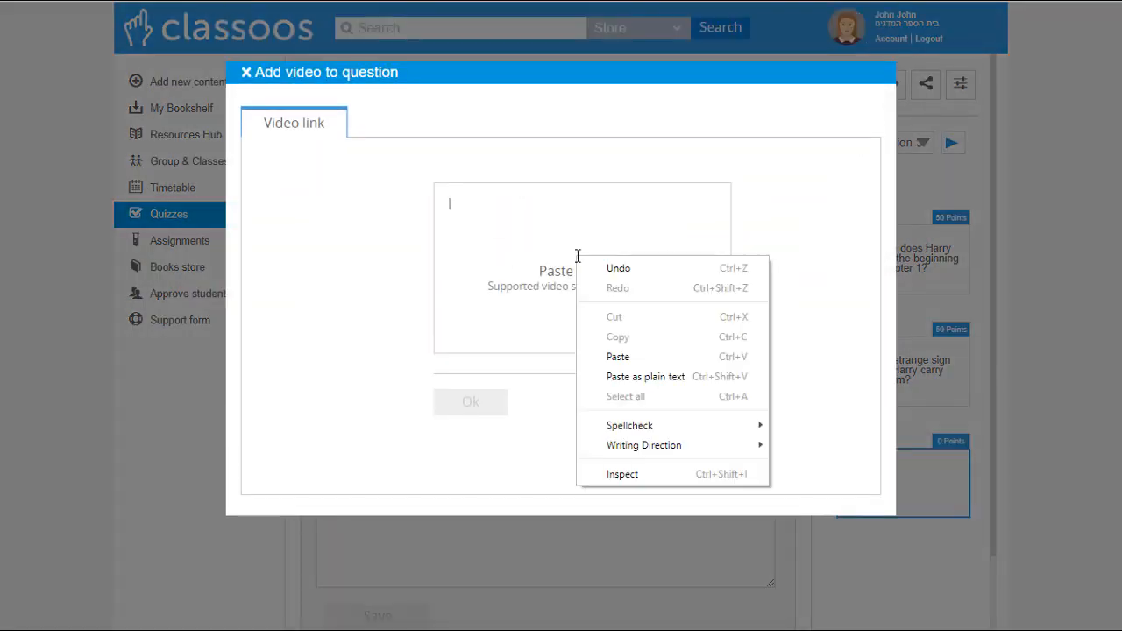
pyautogui.click(616, 356)
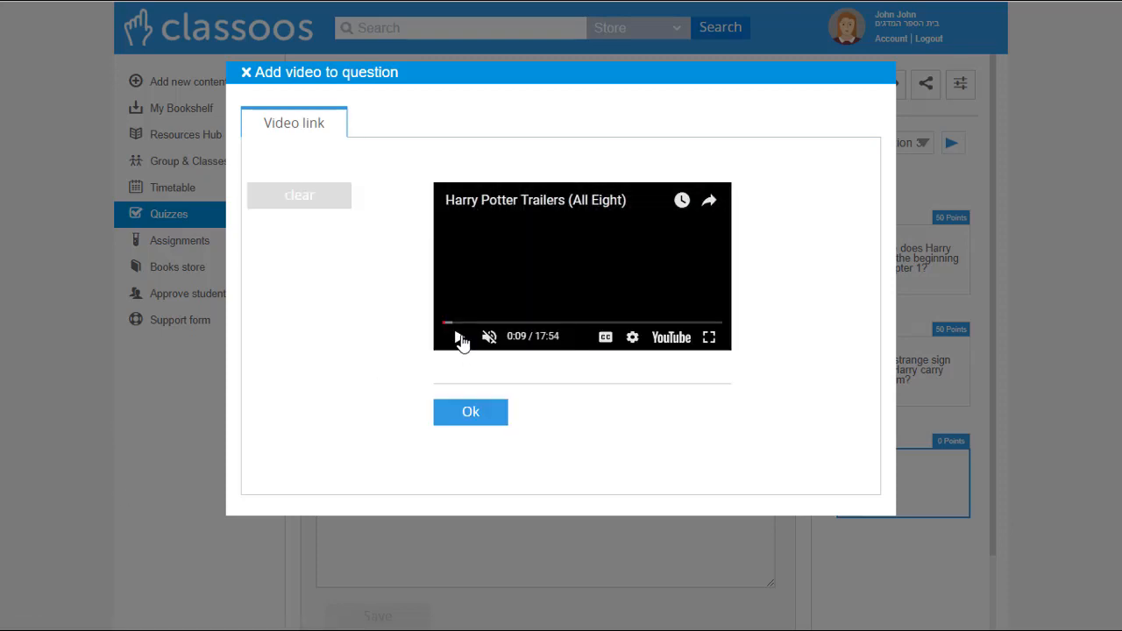
pyautogui.click(458, 338)
pyautogui.click(468, 412)
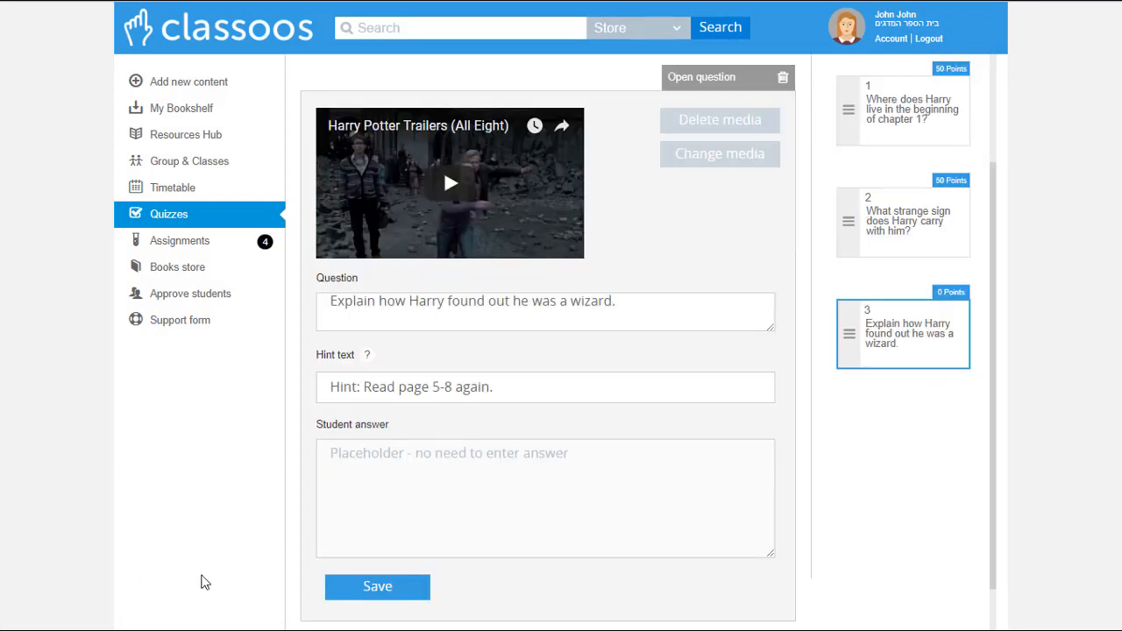
pyautogui.click(367, 589)
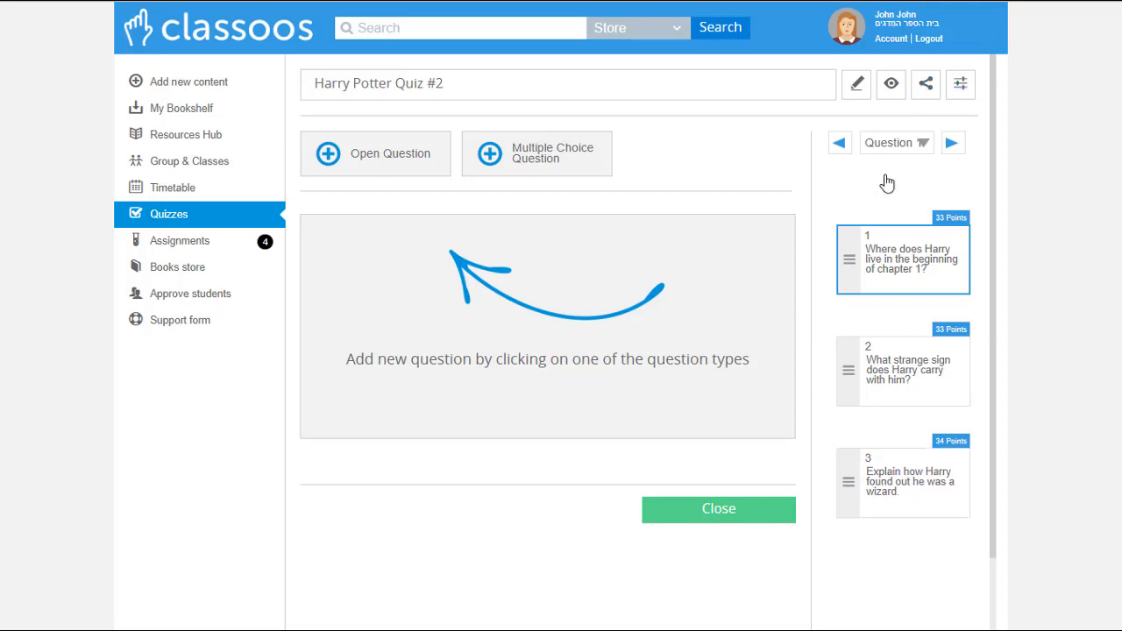
# Set the open question's score to 50 points in the quiz's point distribution and save it
pyautogui.click(961, 86)
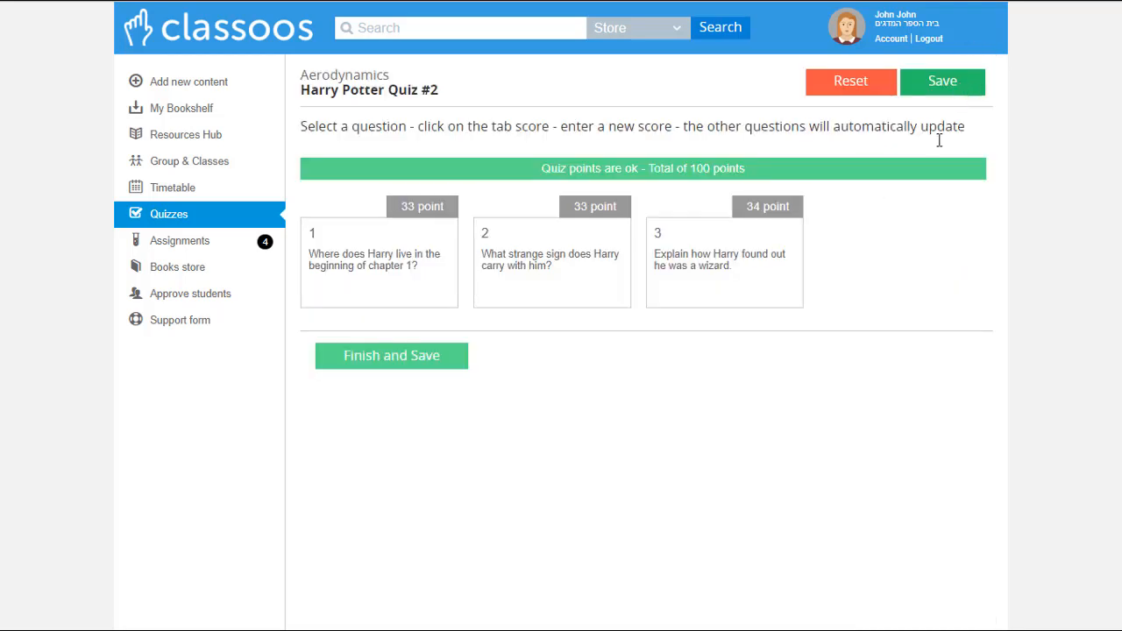
pyautogui.click(752, 210)
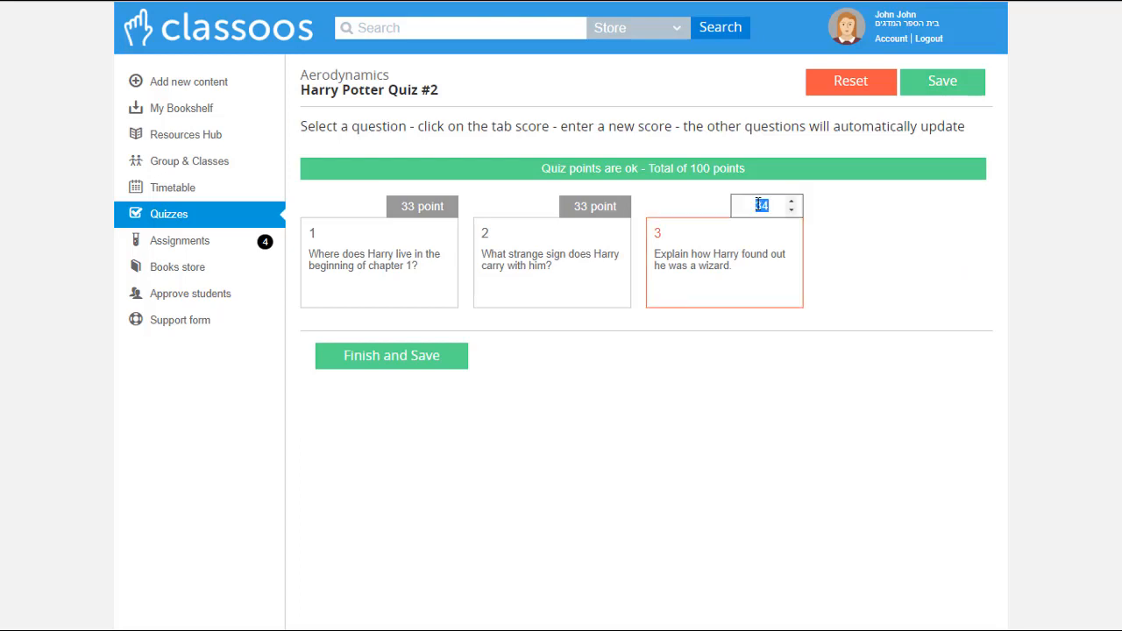
pyautogui.write('10')
pyautogui.click(503, 285)
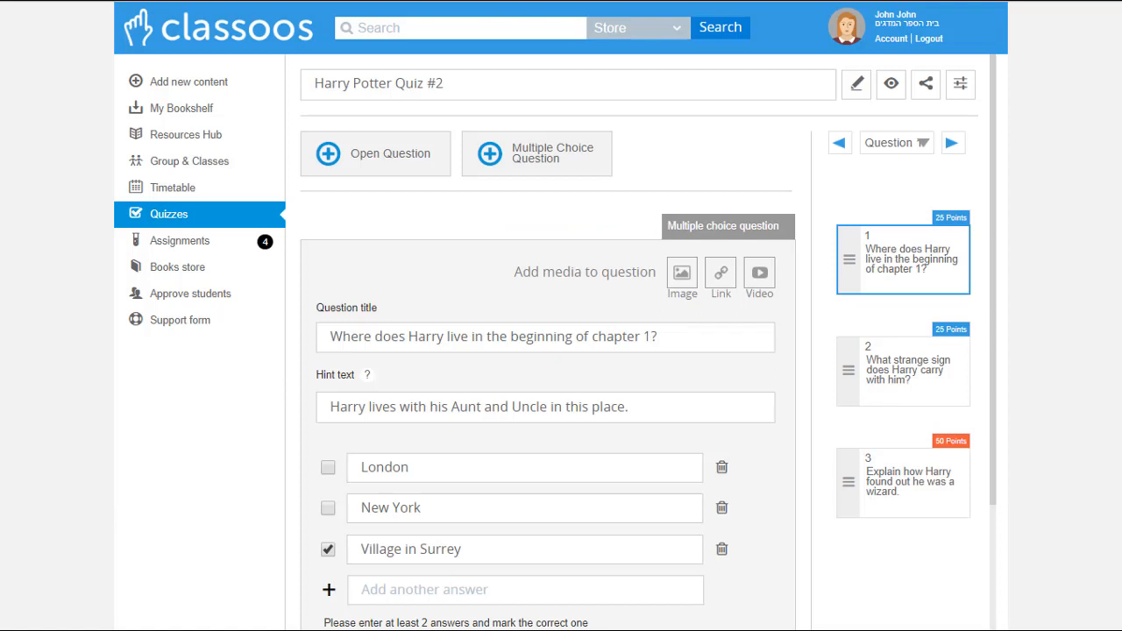
# Preview all three quiz questions as students see them and return to the quiz editor
pyautogui.click(891, 86)
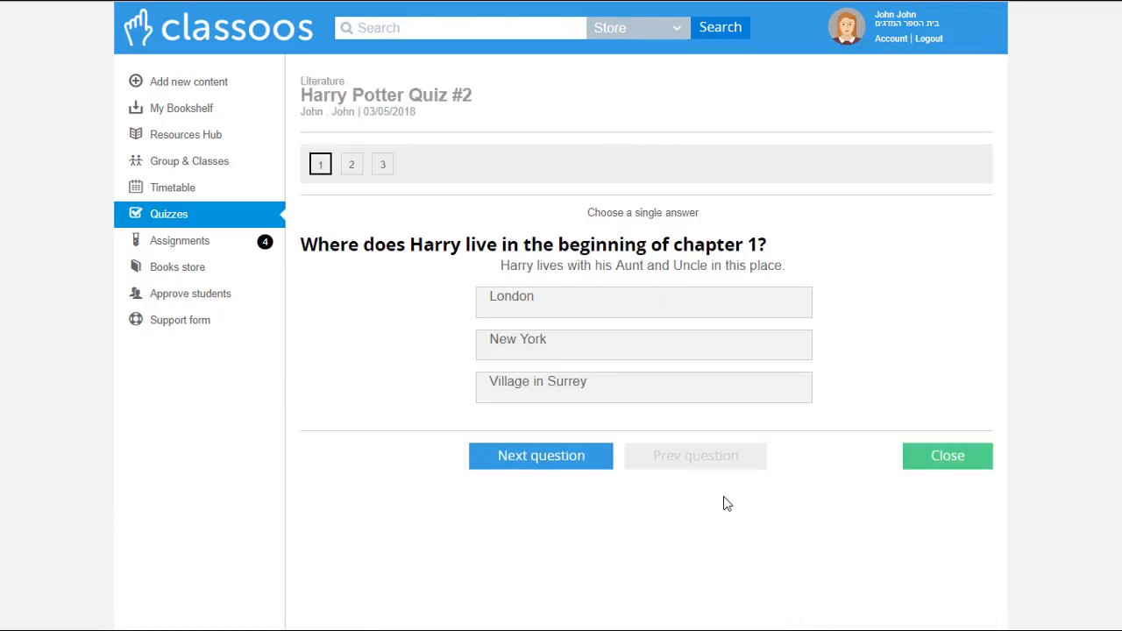
pyautogui.click(564, 458)
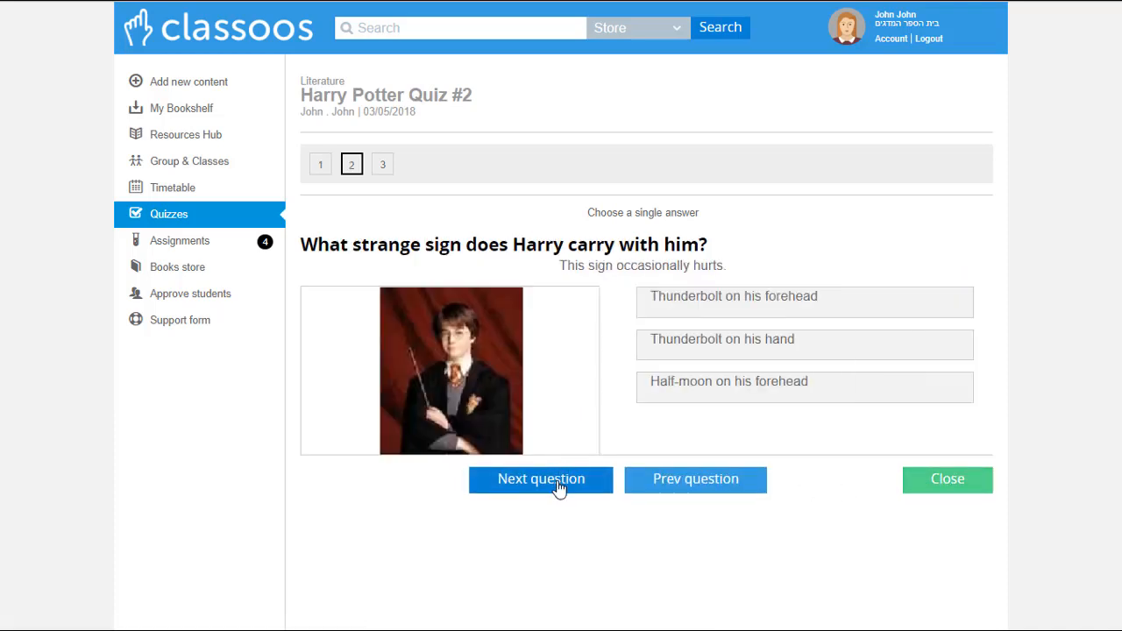
pyautogui.click(557, 483)
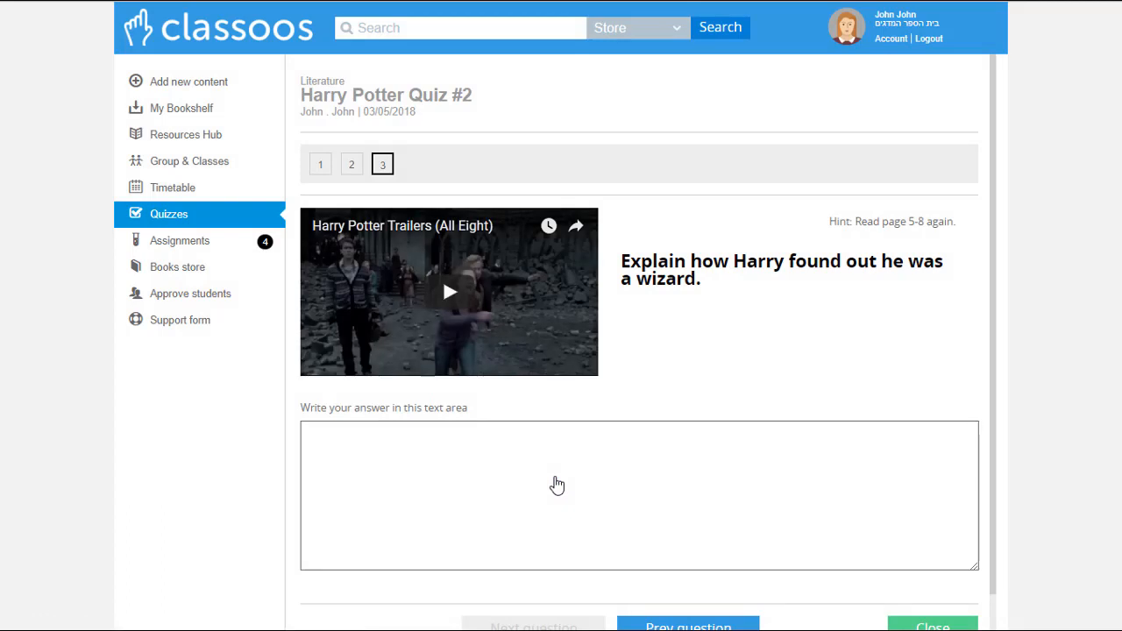
pyautogui.click(891, 624)
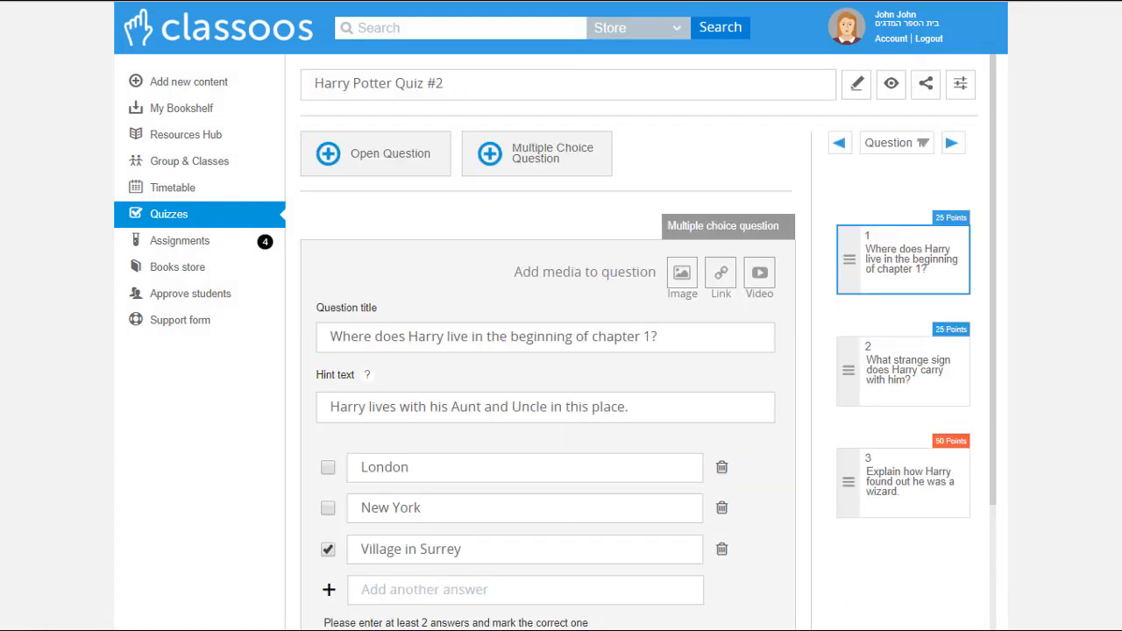
# Rename the quiz "Harry Potter Quiz #2a" and share it as homework with no due date and a message to the AAA Literature 7th yr group
pyautogui.write('a')
pyautogui.click(925, 86)
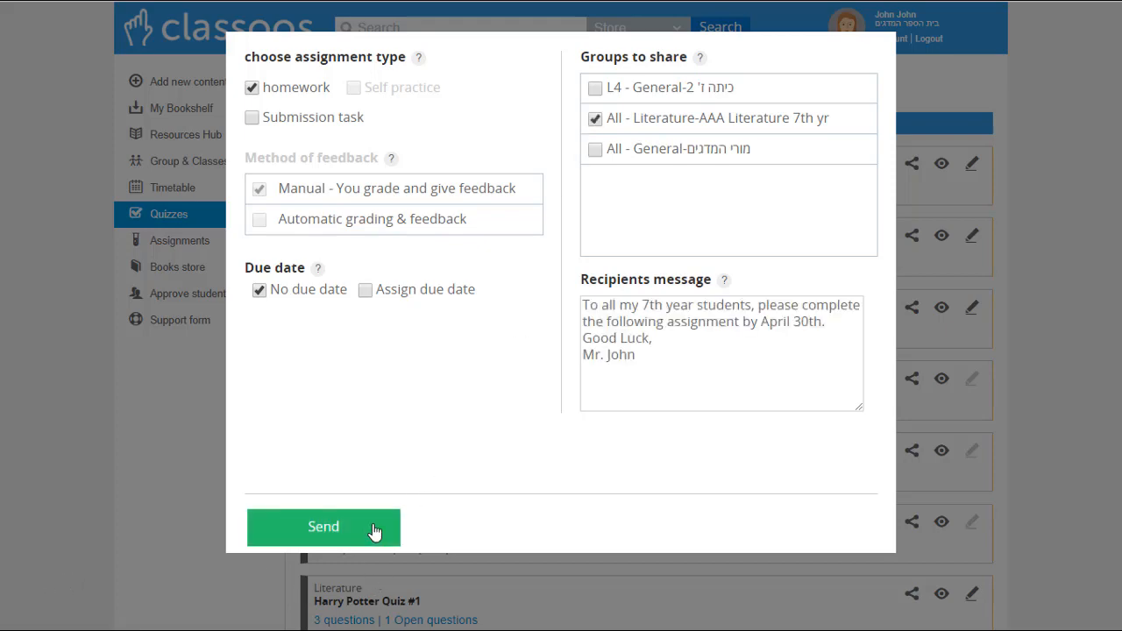
pyautogui.click(366, 533)
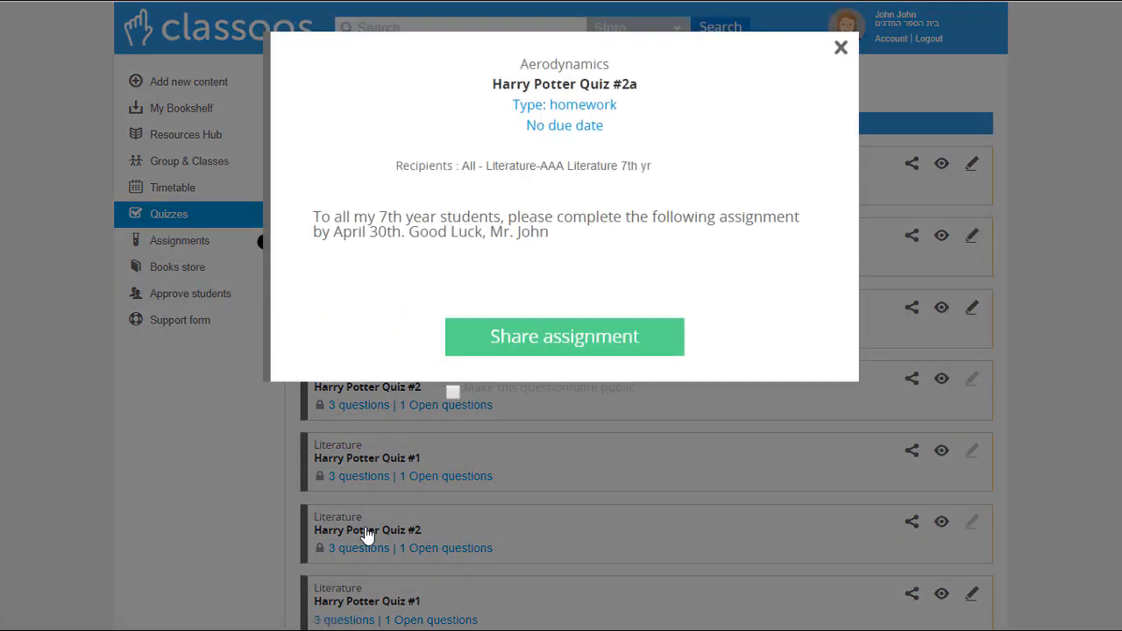
pyautogui.click(521, 337)
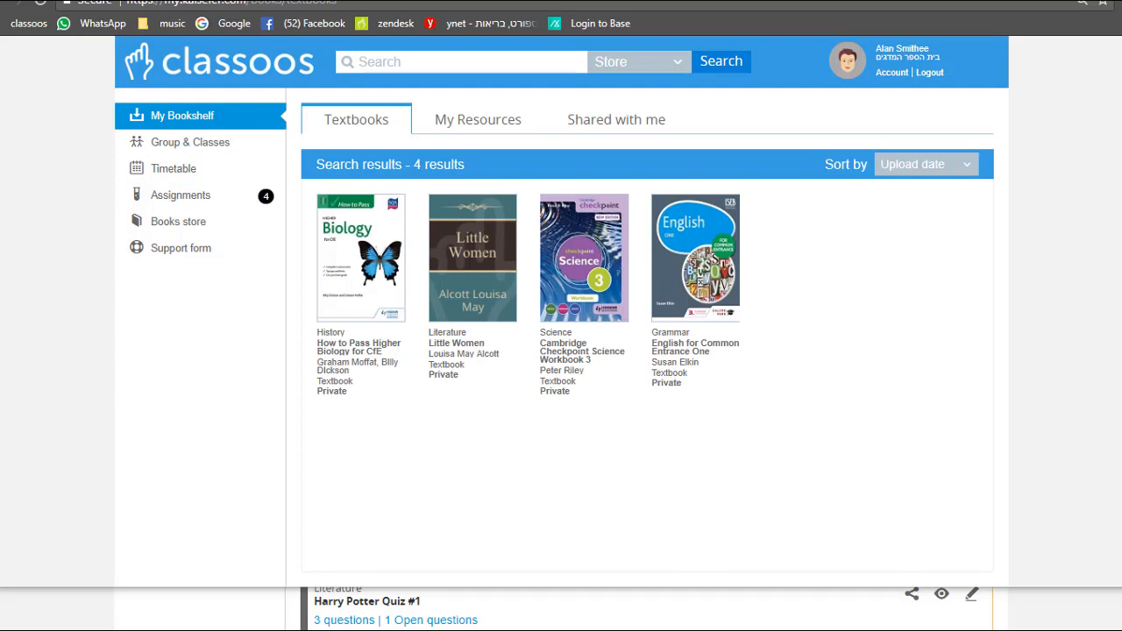
# In the student account, start the assignment "Harry Potter Quiz #2a"
pyautogui.click(180, 196)
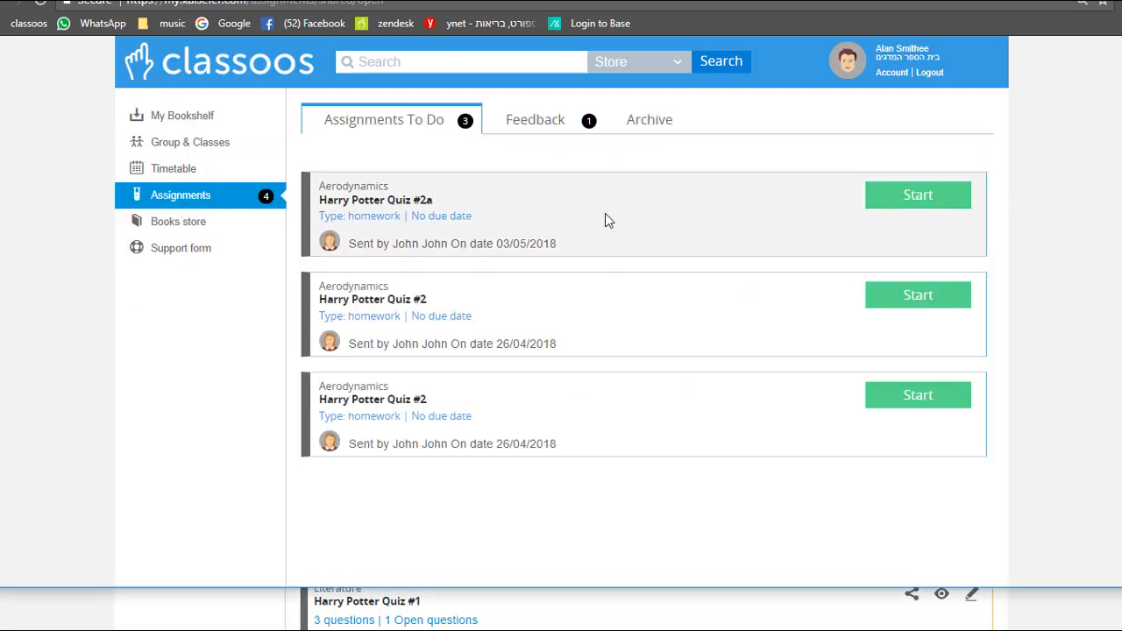
pyautogui.click(918, 197)
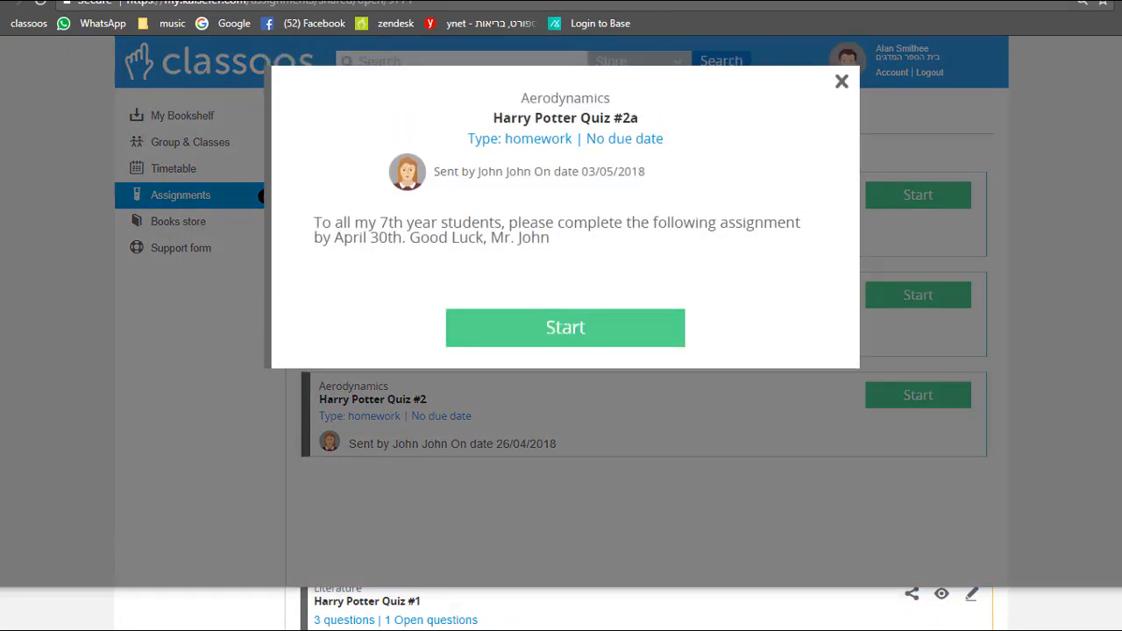
pyautogui.click(532, 328)
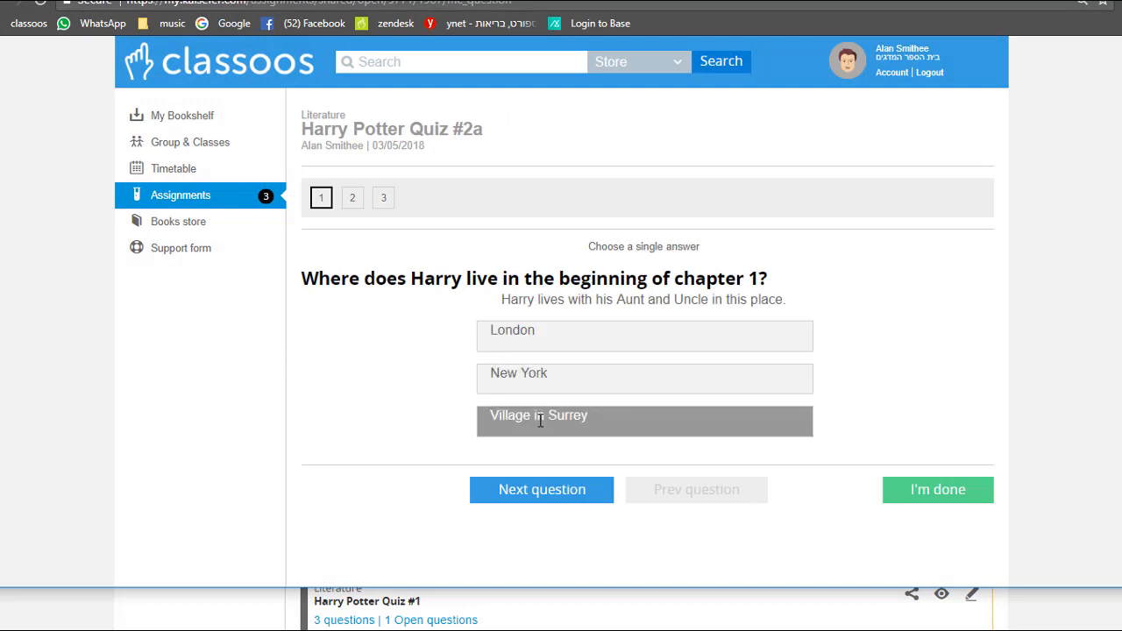
# Answer question 1 with "Village in Surrey" and question 2 with "Thunderbolt on his hand", continuing to the open question
pyautogui.click(537, 491)
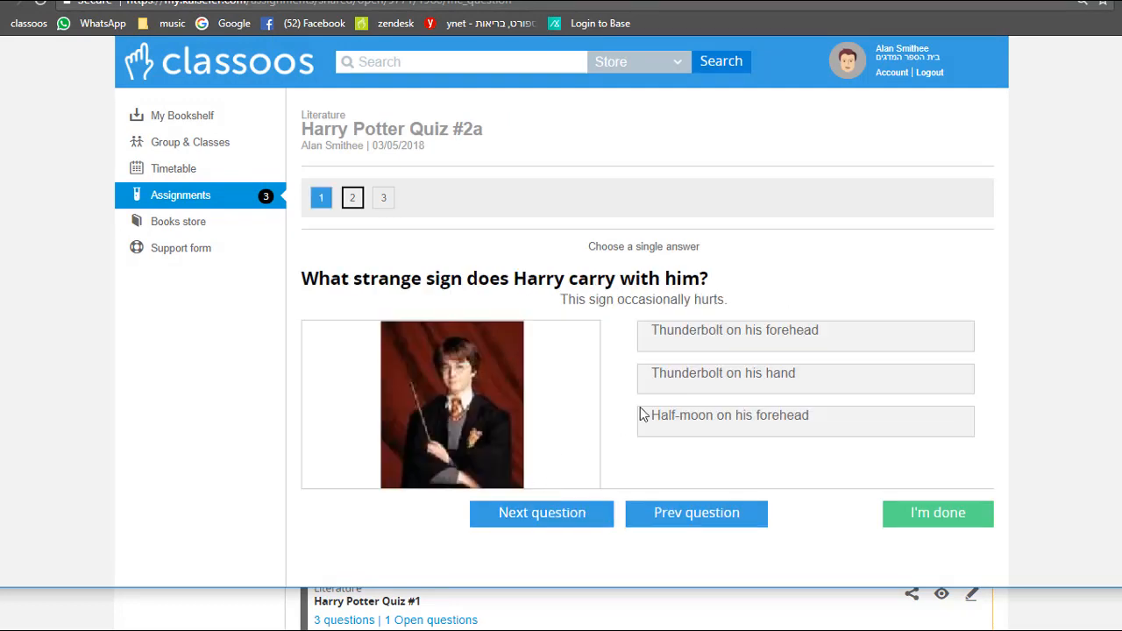
pyautogui.click(704, 375)
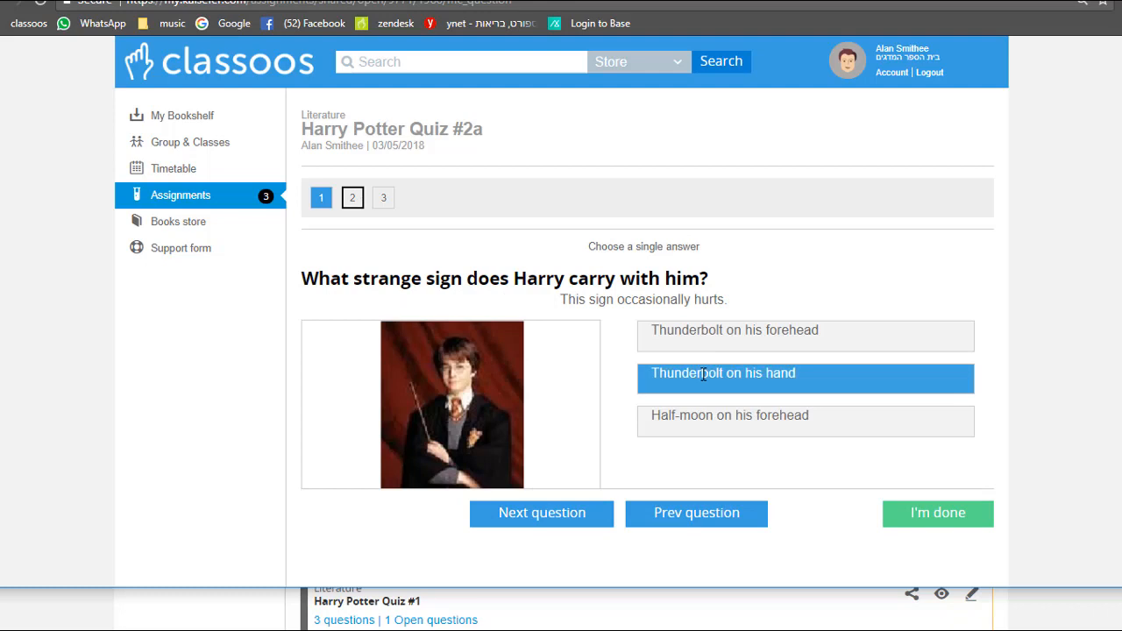
pyautogui.click(557, 517)
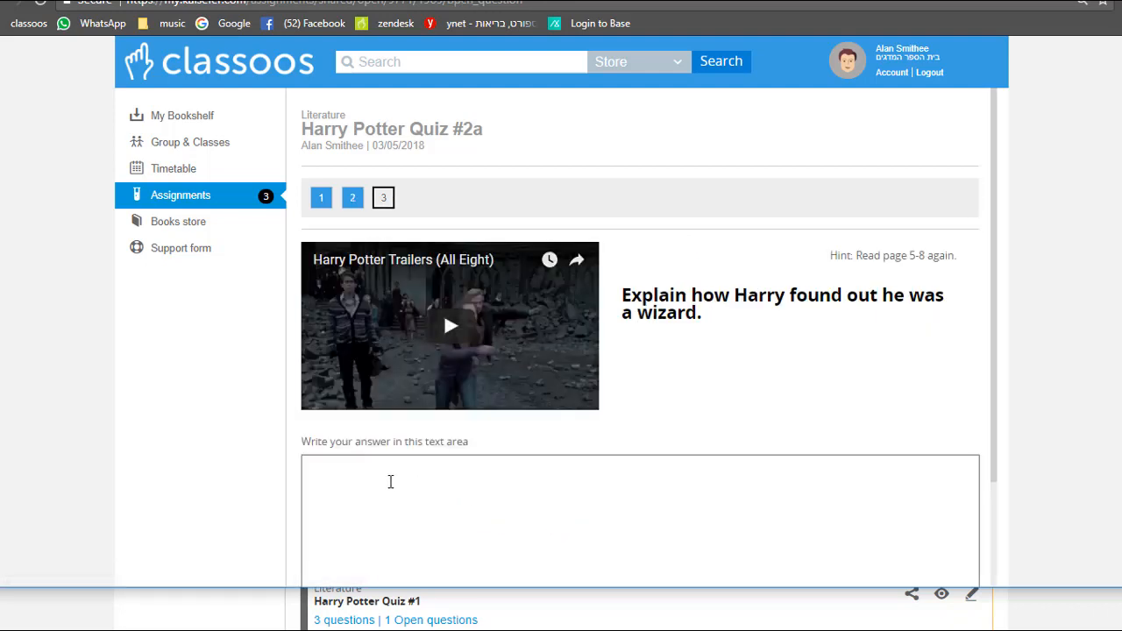
# Answer the open question by describing the strange events at his Aunt's house and the giant's visit about Hogwarts, and submit the assignment
pyautogui.click(338, 472)
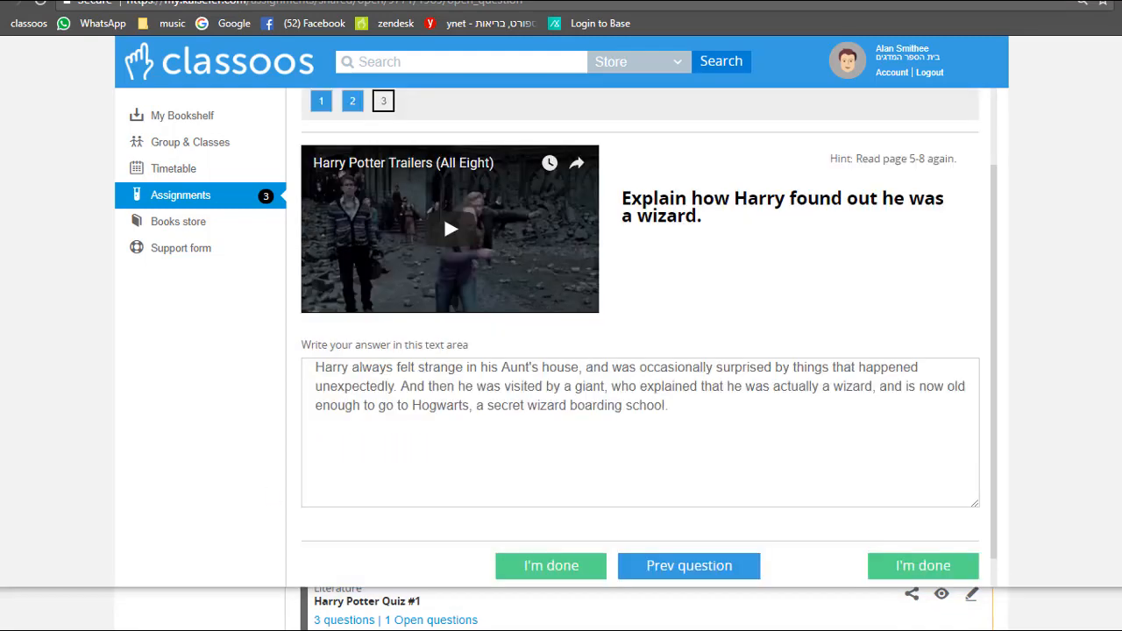
pyautogui.click(552, 568)
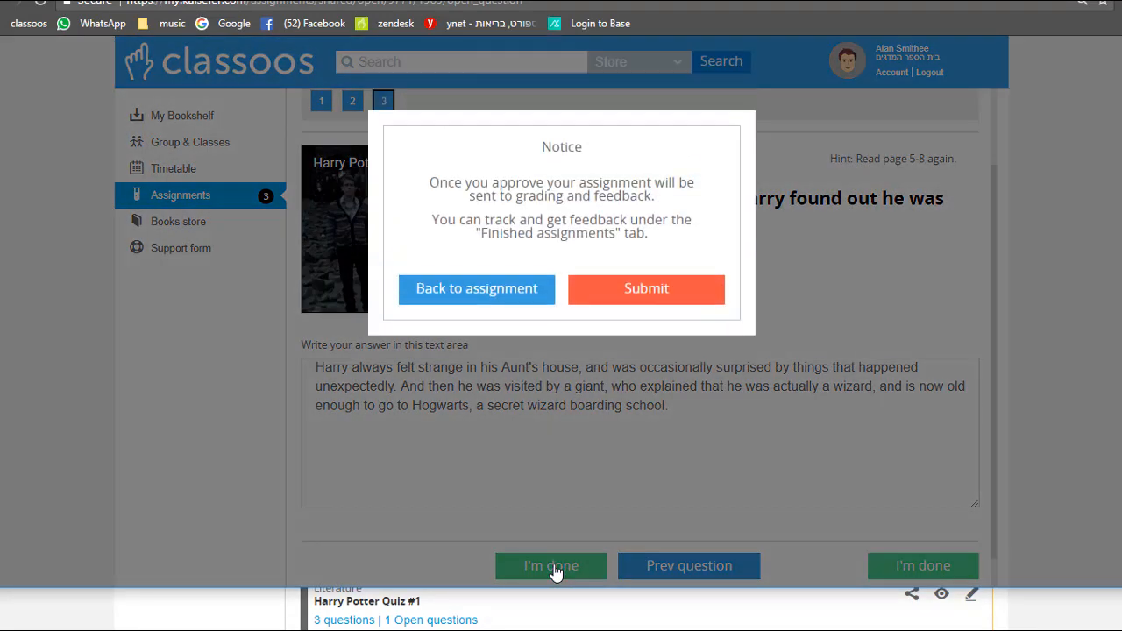
pyautogui.click(637, 296)
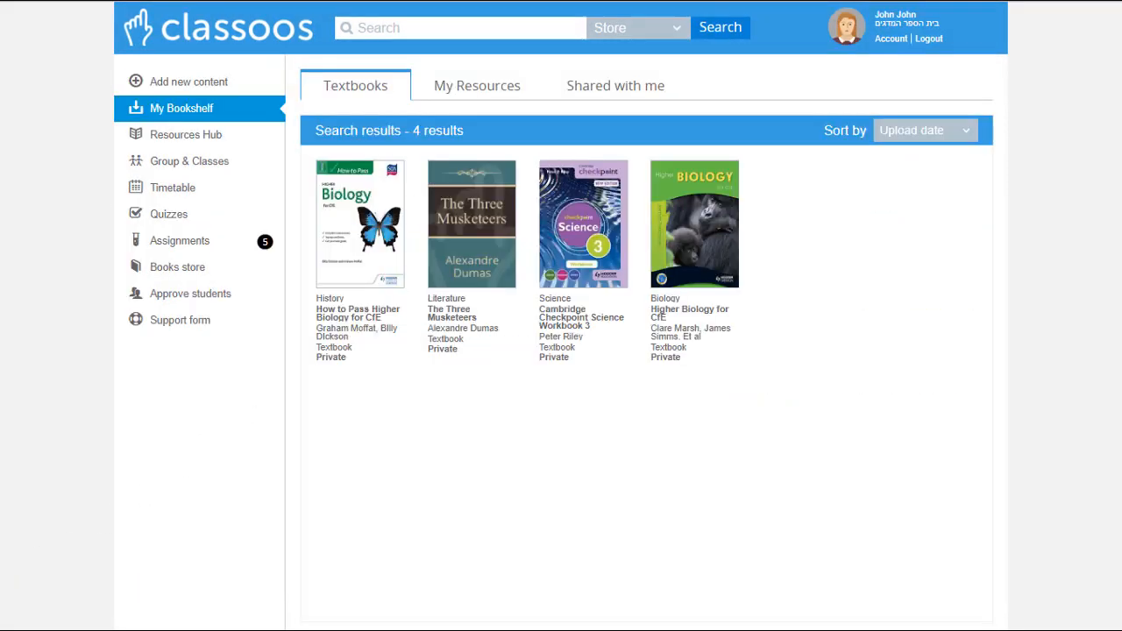
# In the teacher account, open the student's submission of "Harry Potter Quiz #2a" for AAA Literature 7th yr and start its manual grading
pyautogui.click(204, 248)
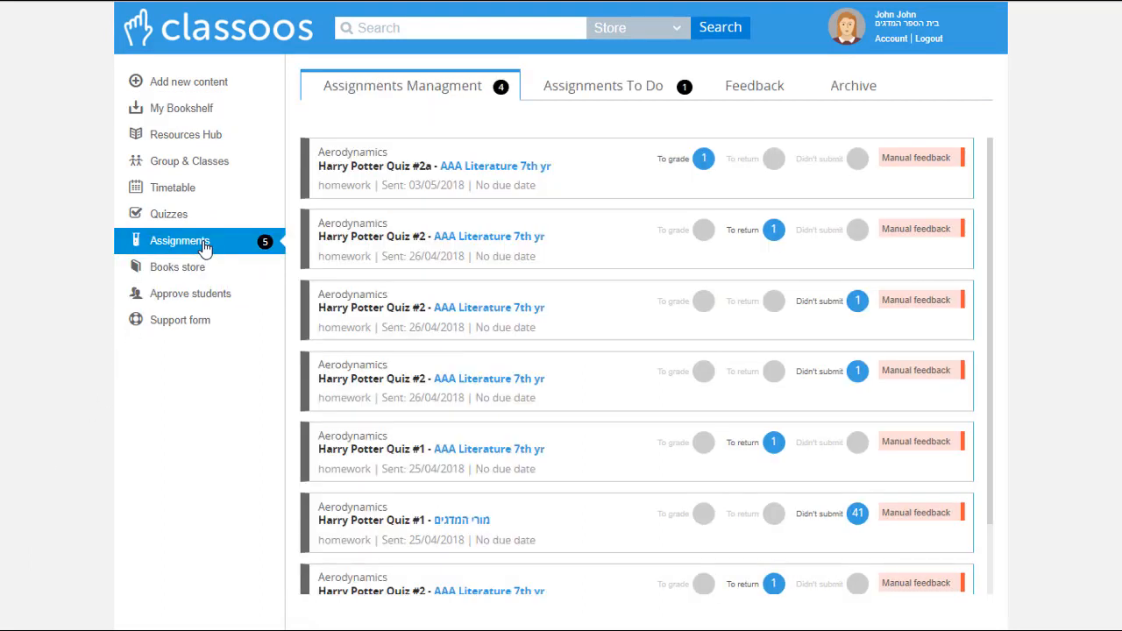
pyautogui.click(582, 173)
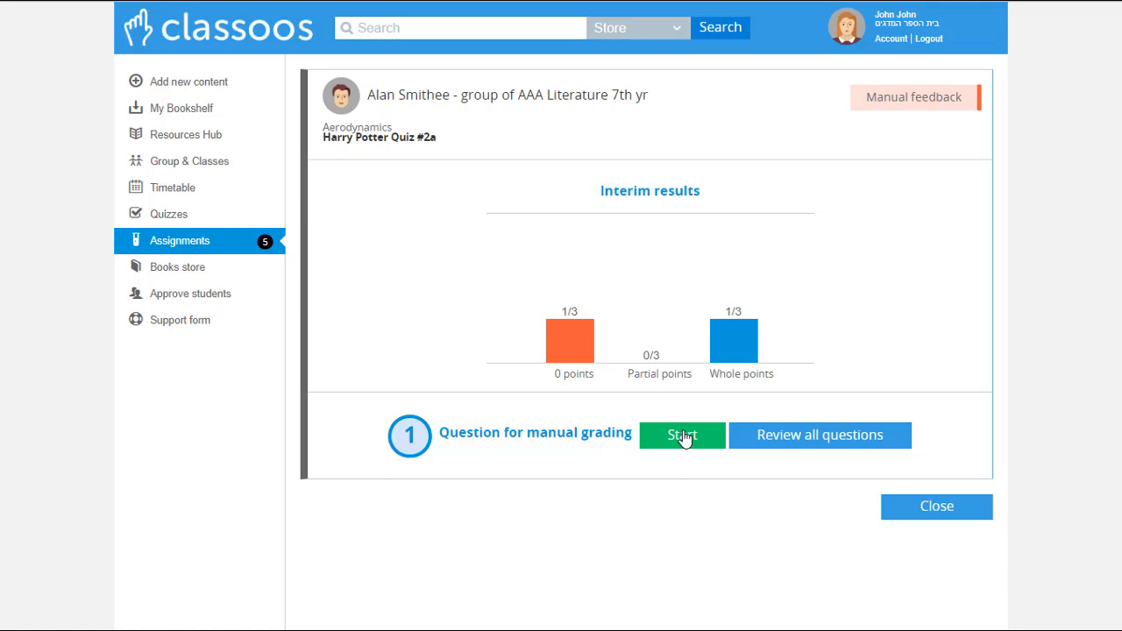
pyautogui.click(683, 436)
# Give the open answer the feedback "Nice. Next time try and add some details and expand a bit more." and grade it 46/50
pyautogui.scroll(-1, 681, 439)
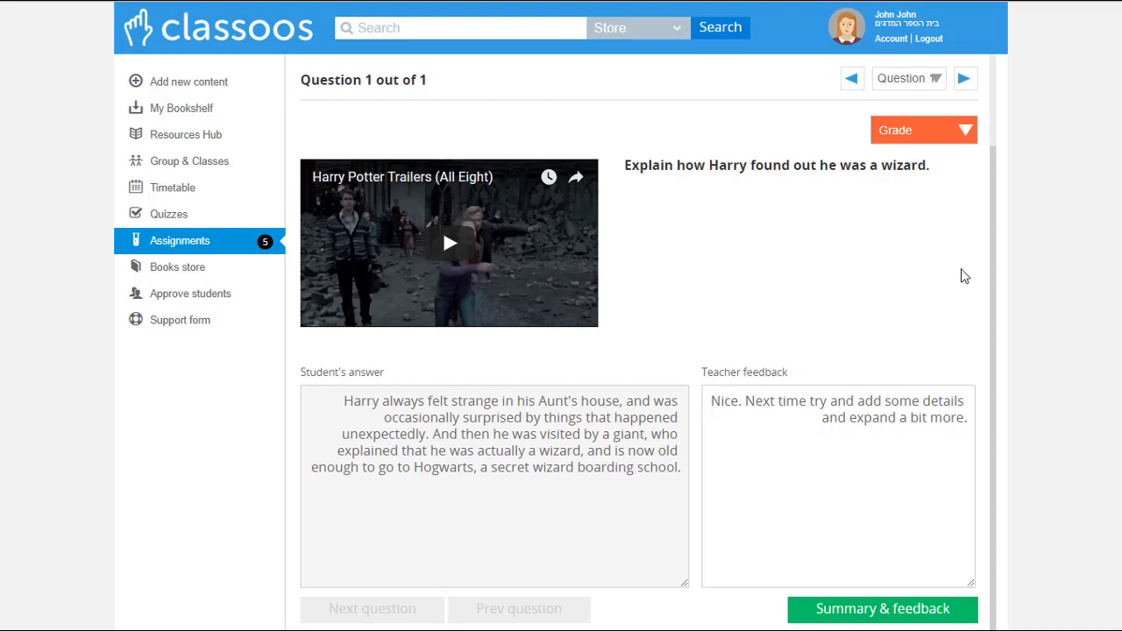
pyautogui.click(966, 131)
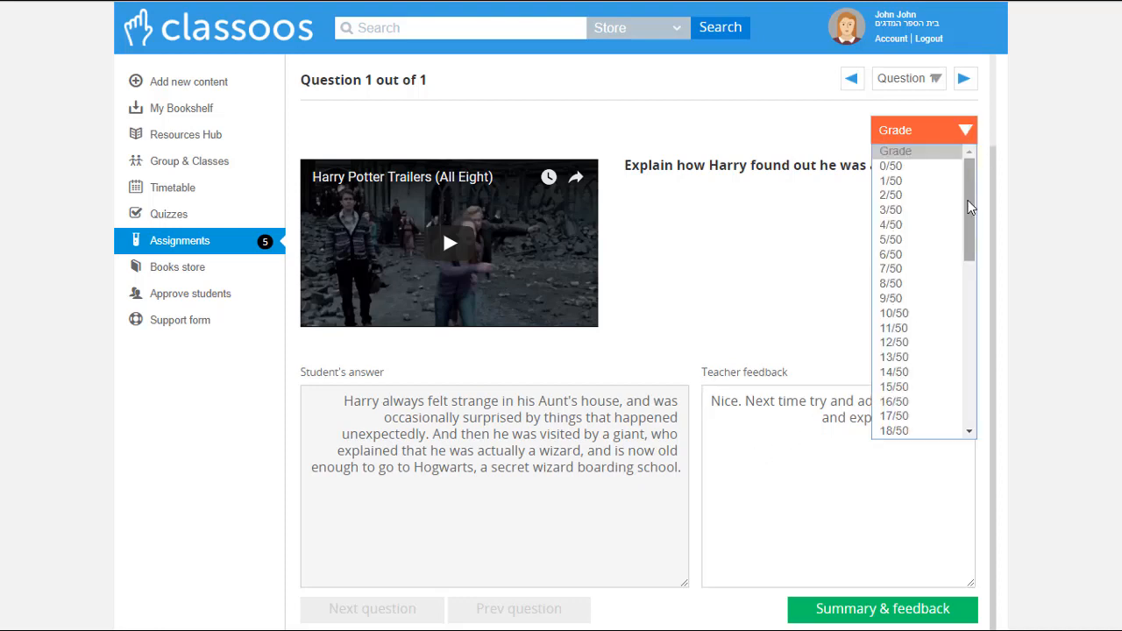
pyautogui.moveTo(972, 205); pyautogui.dragTo(899, 381)
pyautogui.click(896, 380)
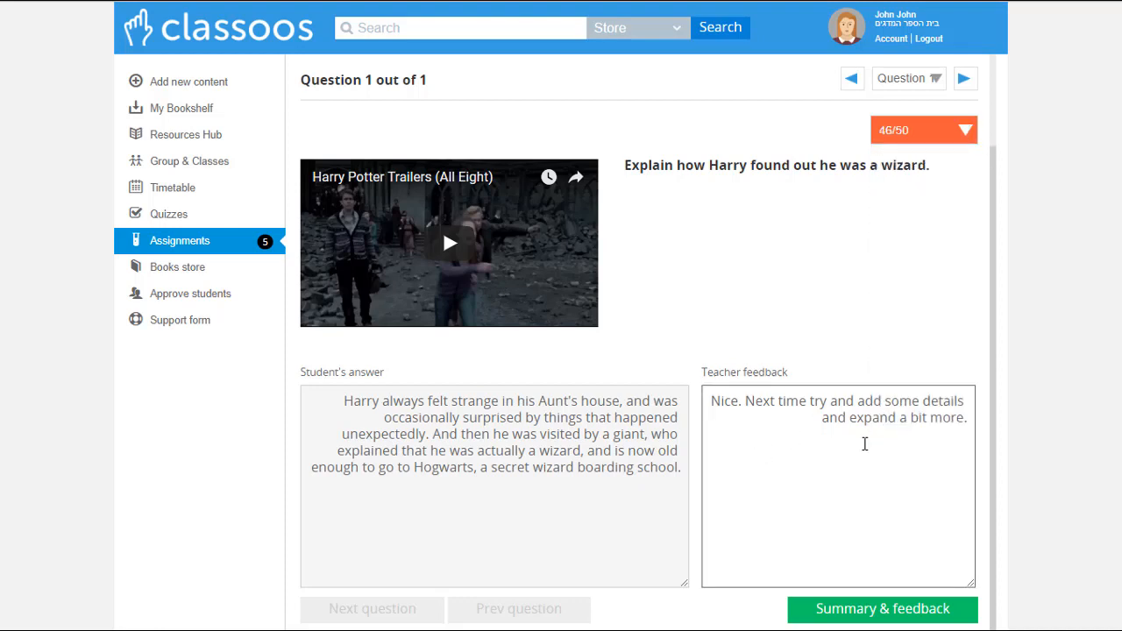
# Save the summary with feedback "Good job. Next time take a little more time and write at least 2 paragraphs for open questions. Keep enjoying the book!"
pyautogui.click(821, 610)
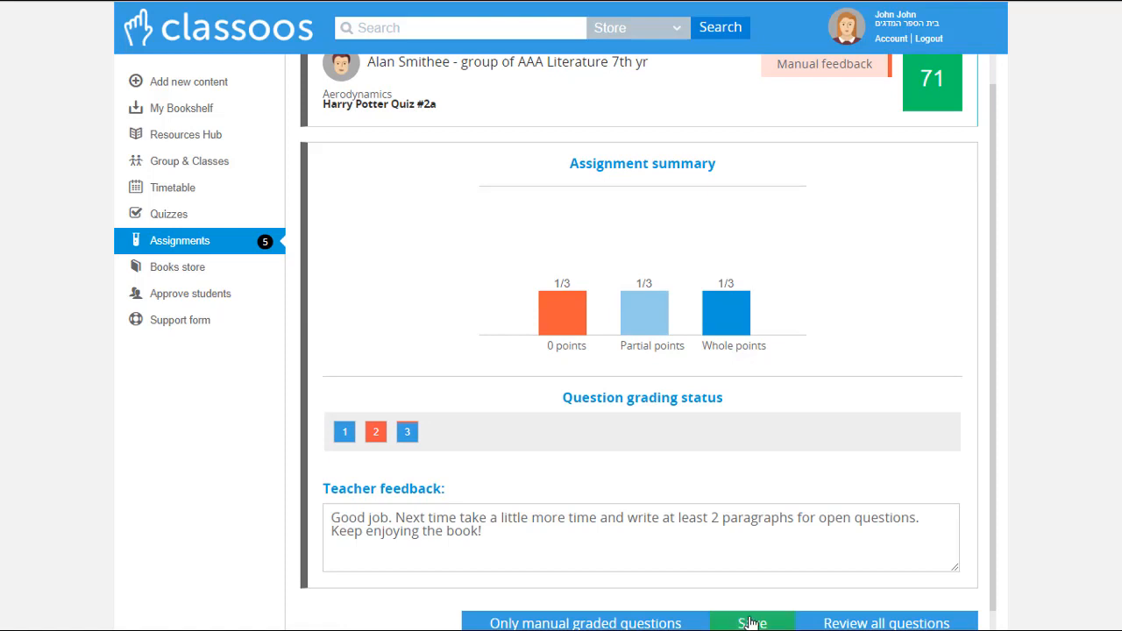
pyautogui.click(751, 622)
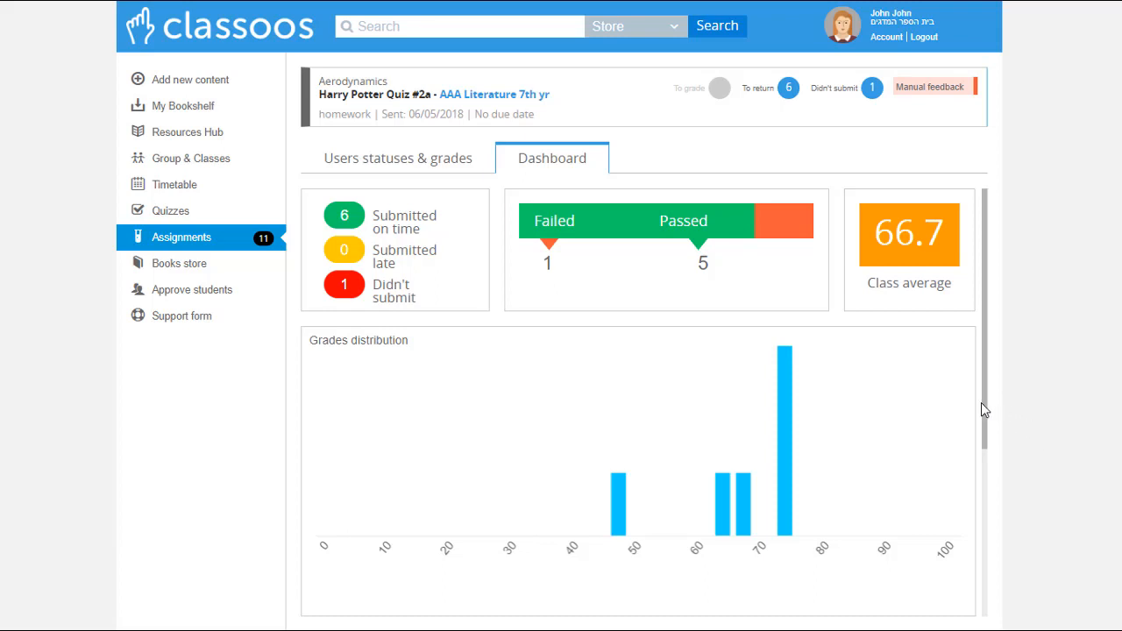
# Review the class grade distribution and the grades per question on the dashboard of "Harry Potter Quiz #2a"
pyautogui.moveTo(983, 407); pyautogui.dragTo(1006, 607)
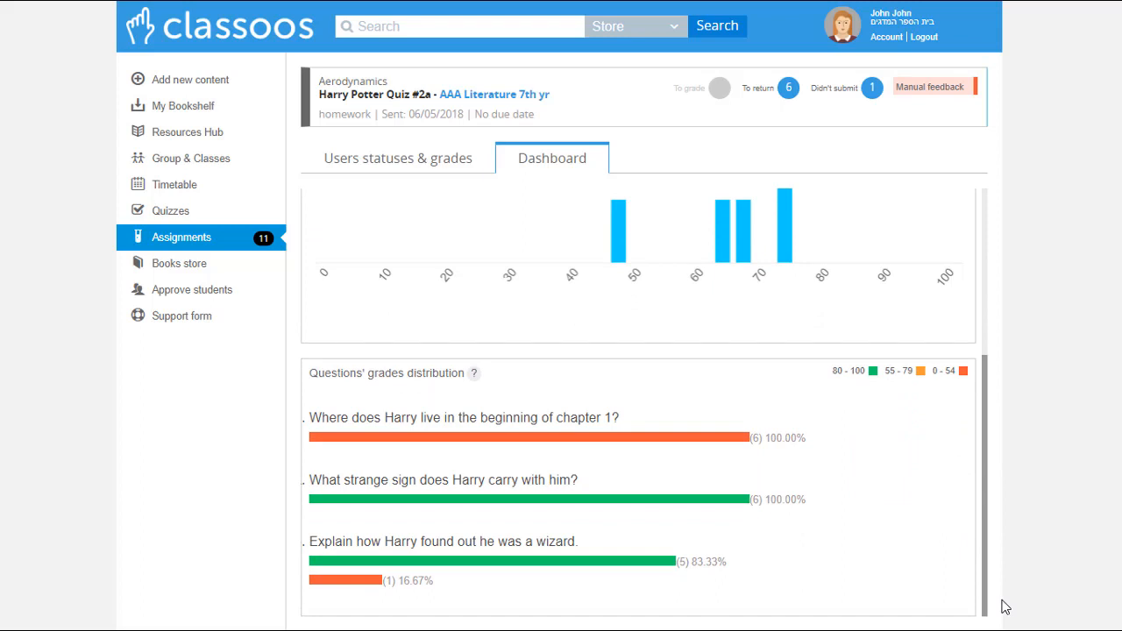
pyautogui.moveTo(1005, 606); pyautogui.dragTo(1004, 605)
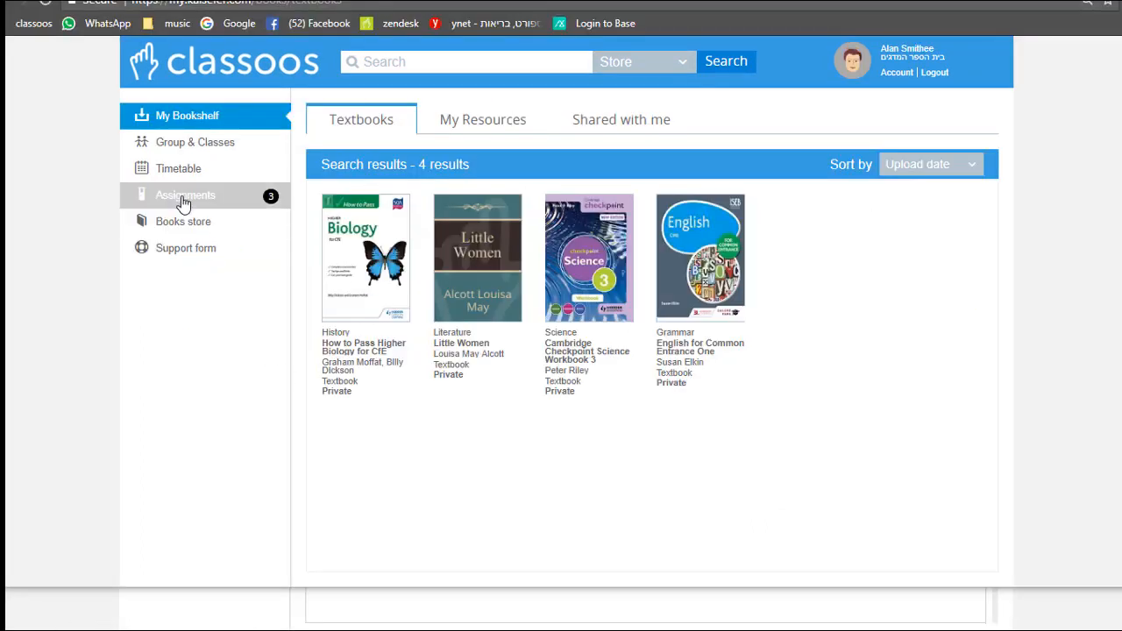
# In the student account, open the teacher's feedback on the "Harry Potter Quiz #2" assignment due 30/04/2018
pyautogui.click(184, 200)
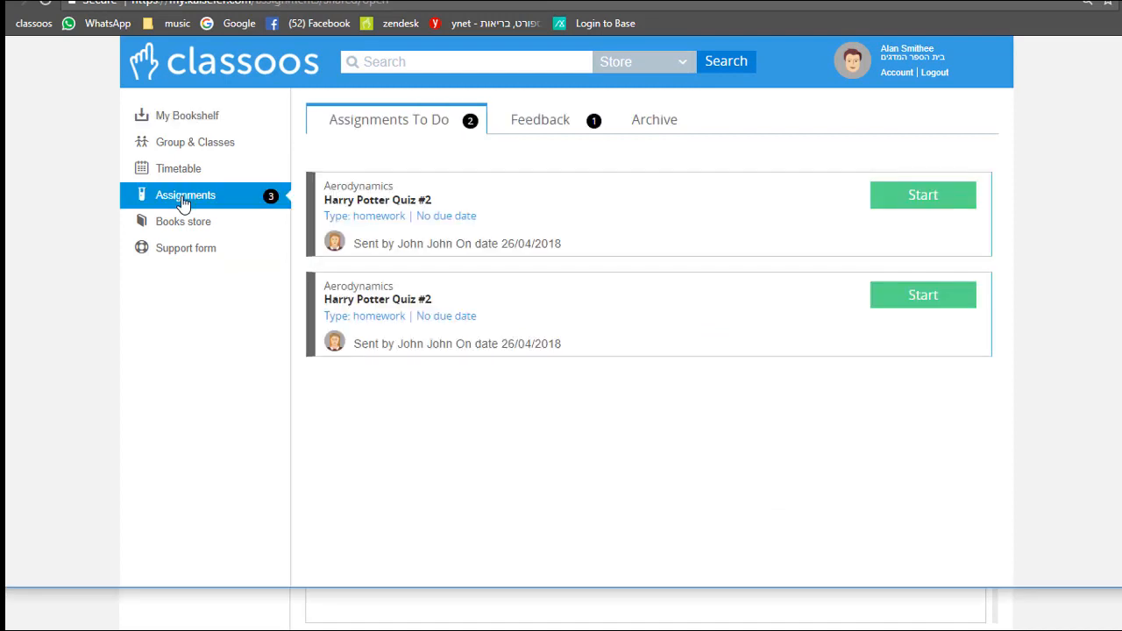
pyautogui.click(526, 121)
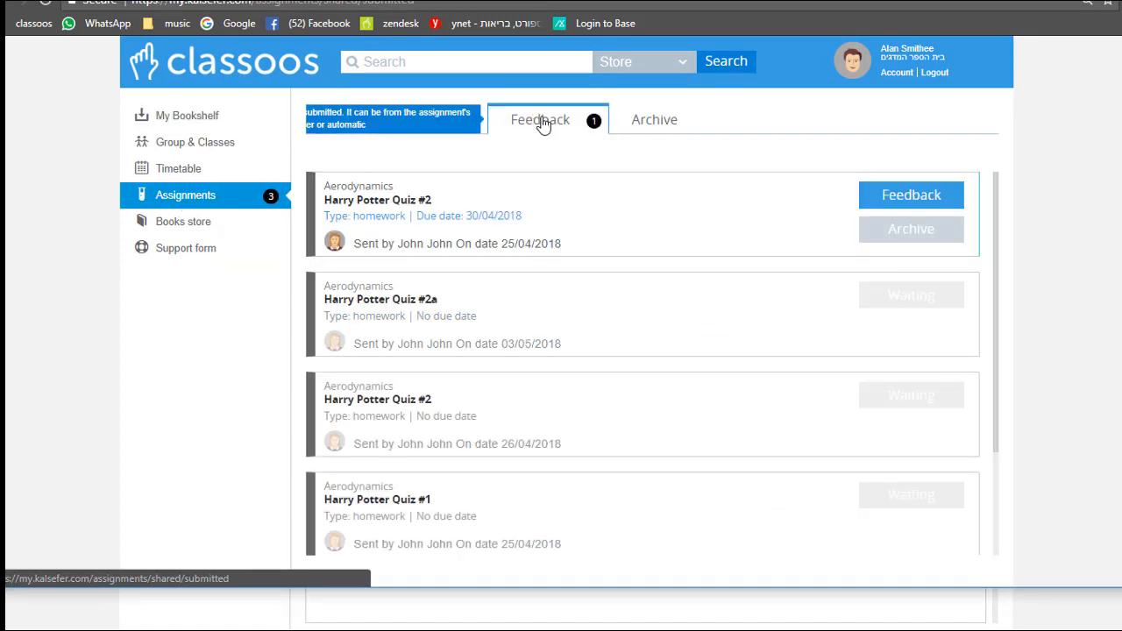
pyautogui.click(908, 197)
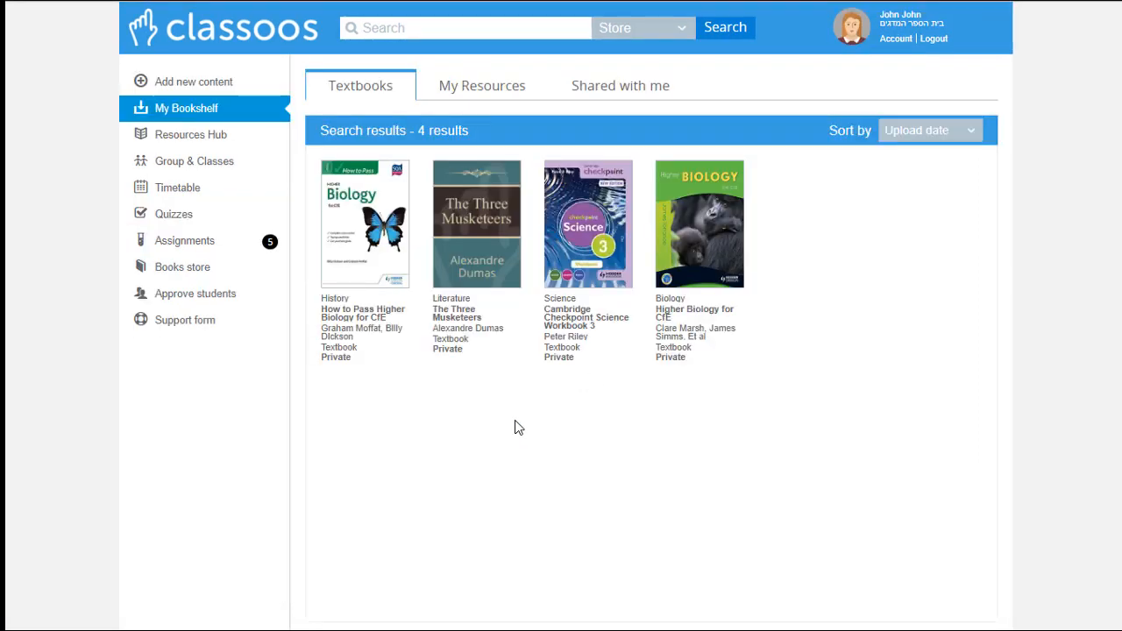
# In the teacher account, open the list of own quizzes
pyautogui.click(179, 219)
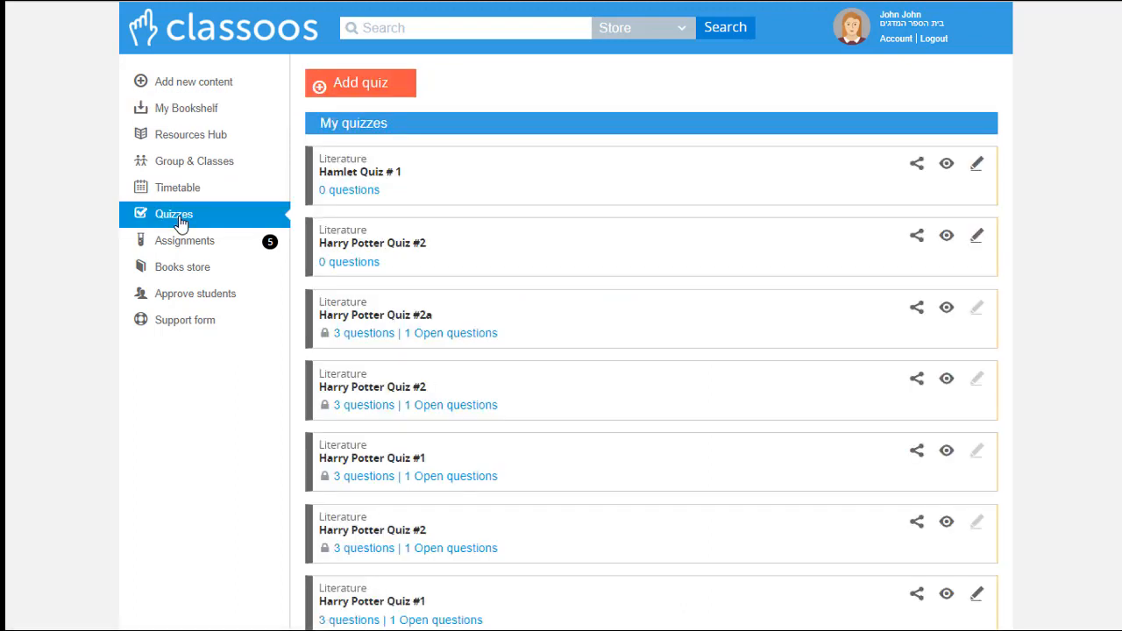